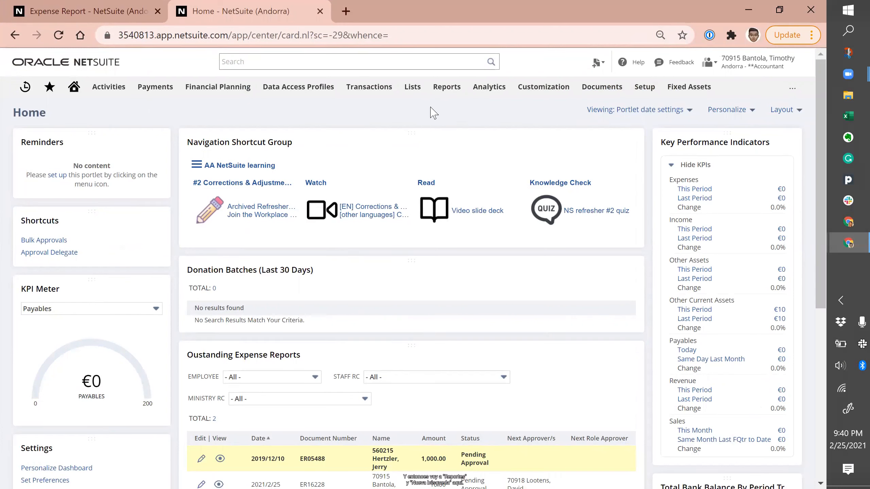
- Start a new search and choose Transaction as the search type from the list of record types
mouse_move(454, 90)
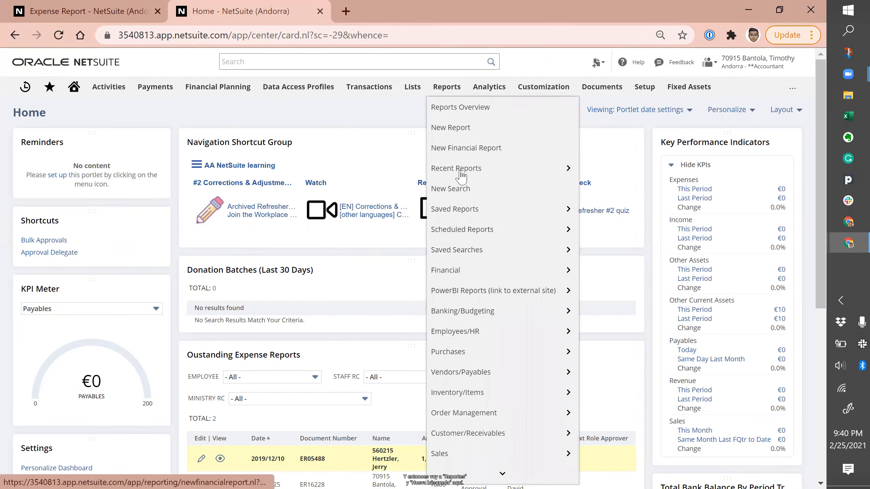
click(455, 194)
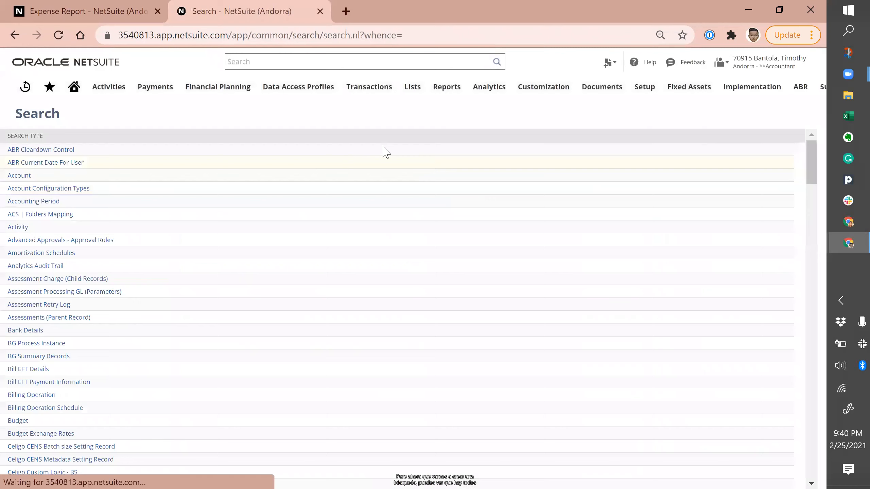
scroll(308, 259, down, 3)
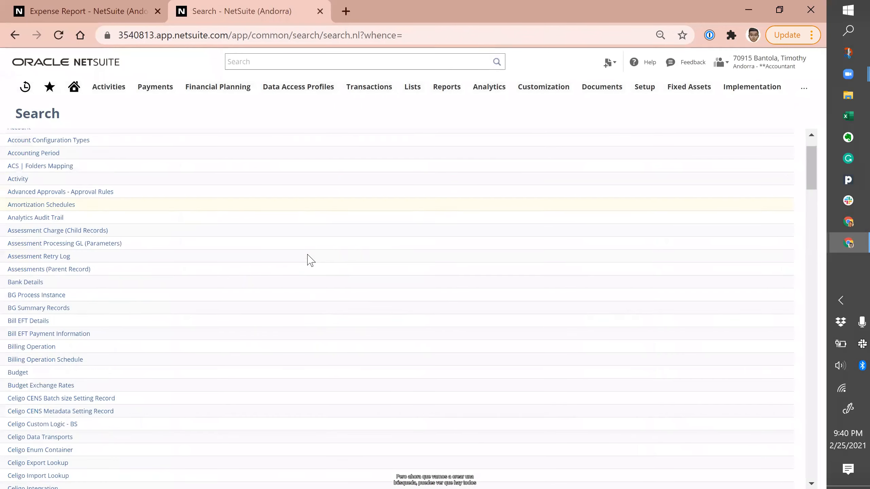
scroll(308, 259, down, 15)
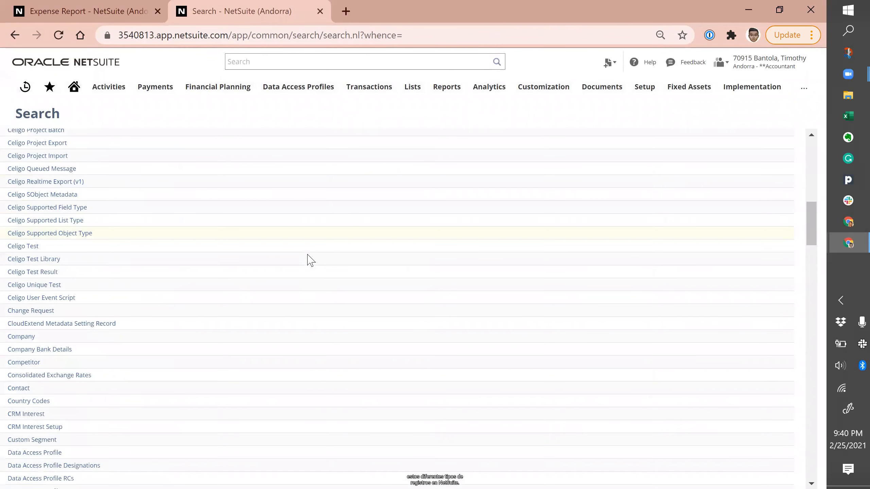
scroll(310, 260, down, 10)
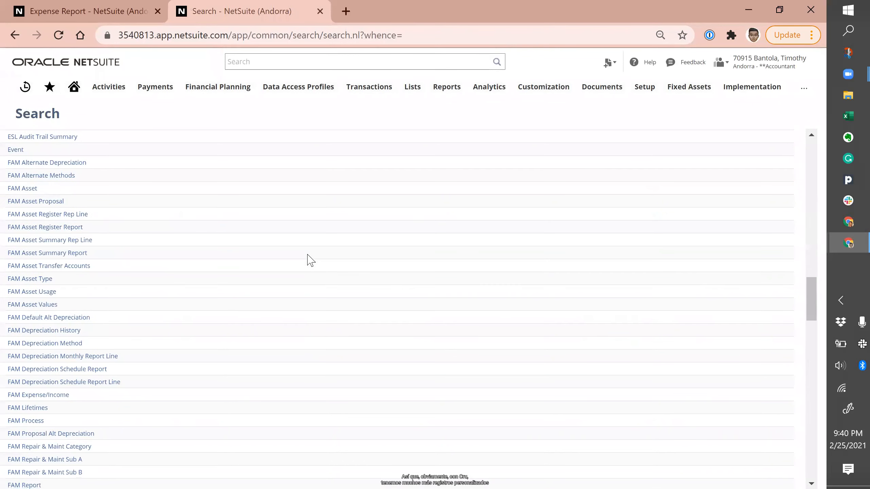
scroll(311, 260, down, 8)
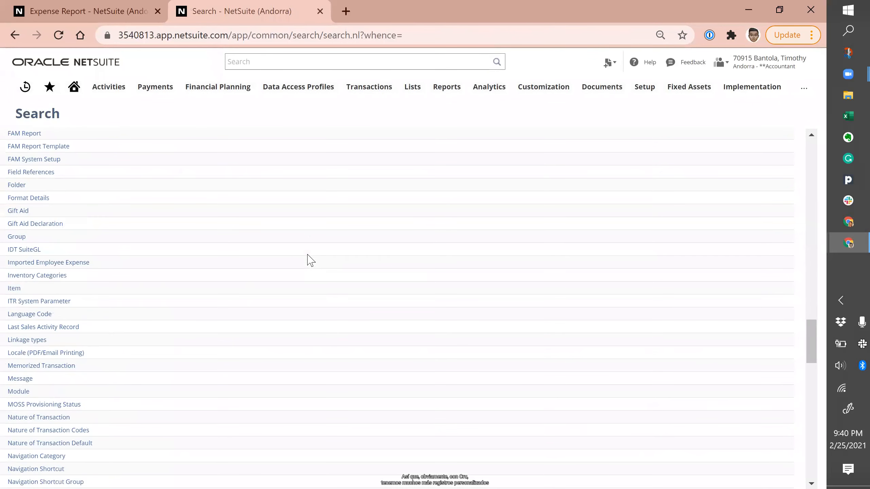
scroll(311, 259, down, 4)
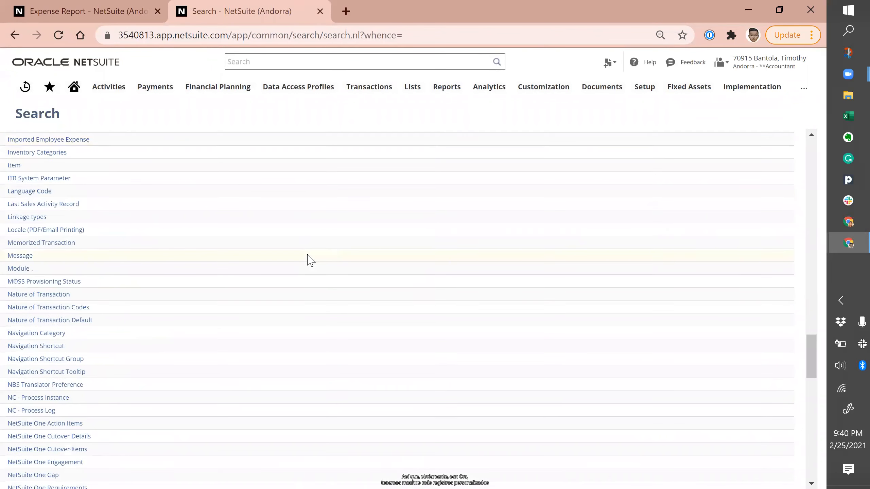
scroll(310, 259, down, 10)
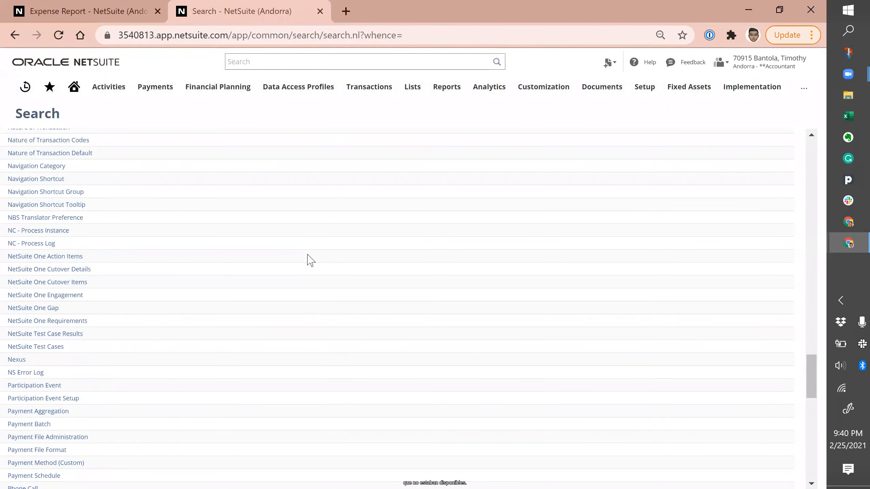
scroll(311, 259, down, 3)
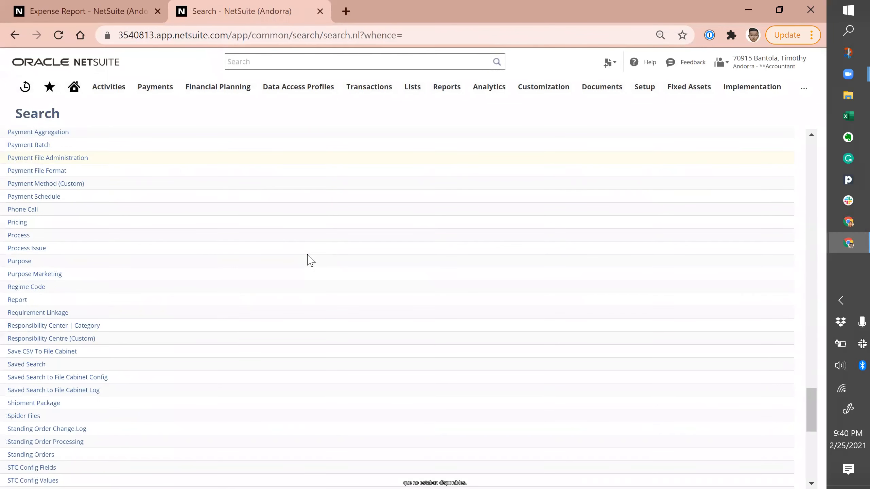
scroll(311, 259, down, 10)
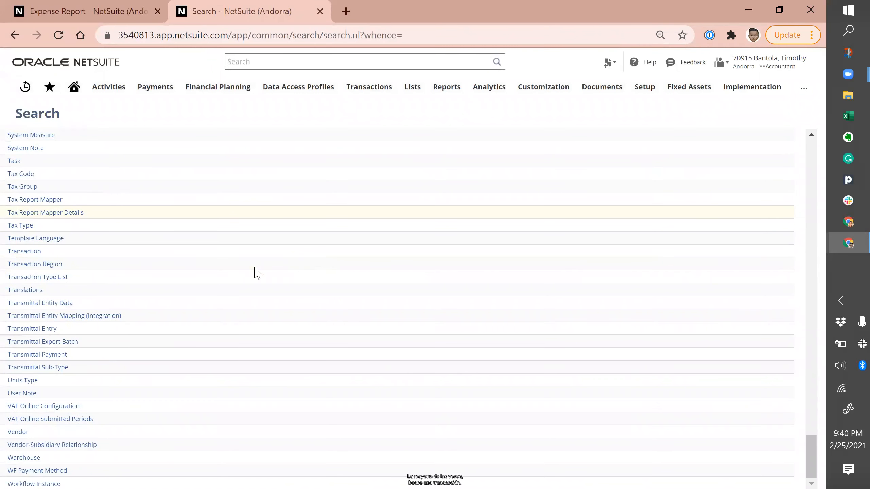
scroll(165, 296, up, 1)
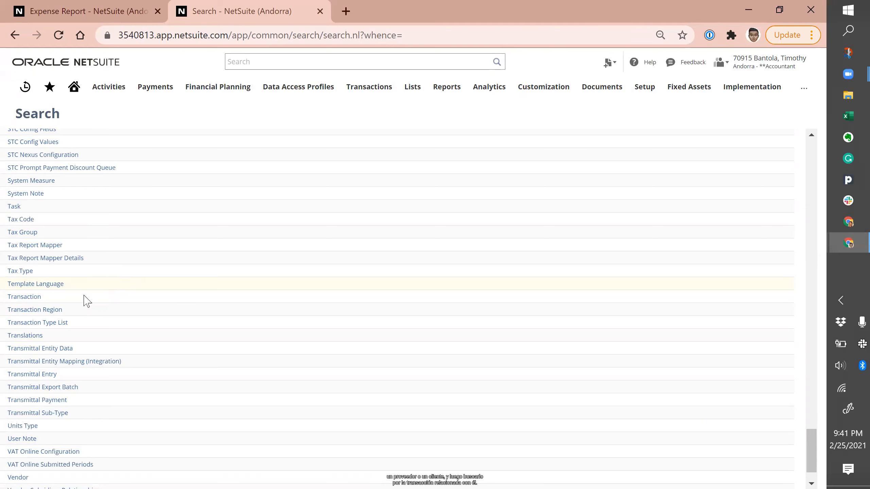
scroll(107, 318, down, 1)
scroll(107, 318, down, 1)
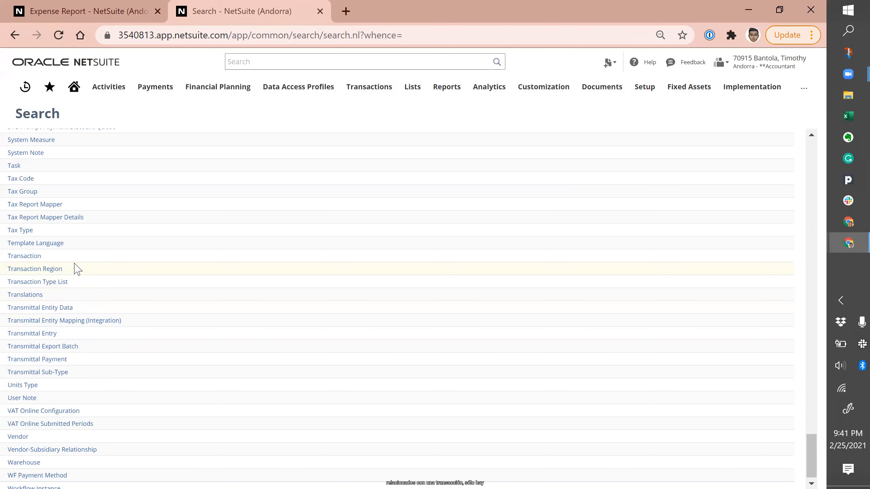
click(31, 257)
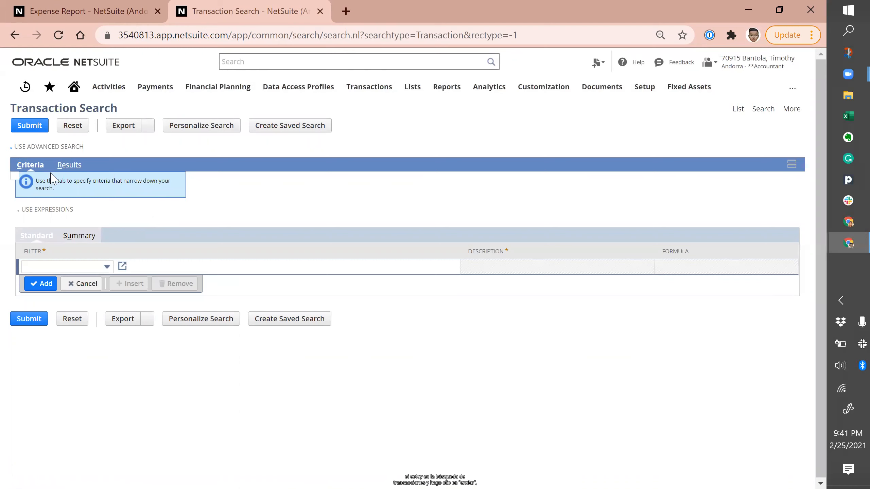
- Run the transaction search without any criteria and look through the results down to the latest transactions
click(34, 127)
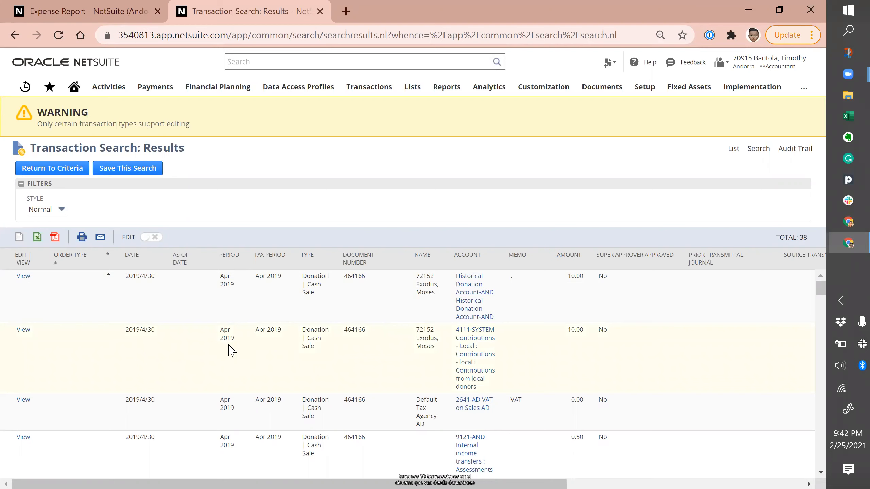
scroll(228, 321, down, 3)
scroll(229, 320, down, 10)
scroll(240, 342, down, 10)
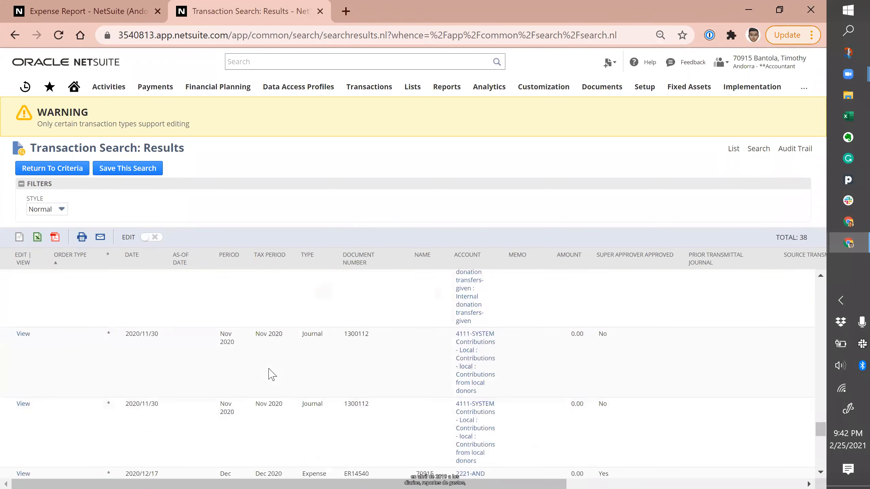
scroll(271, 375, down, 5)
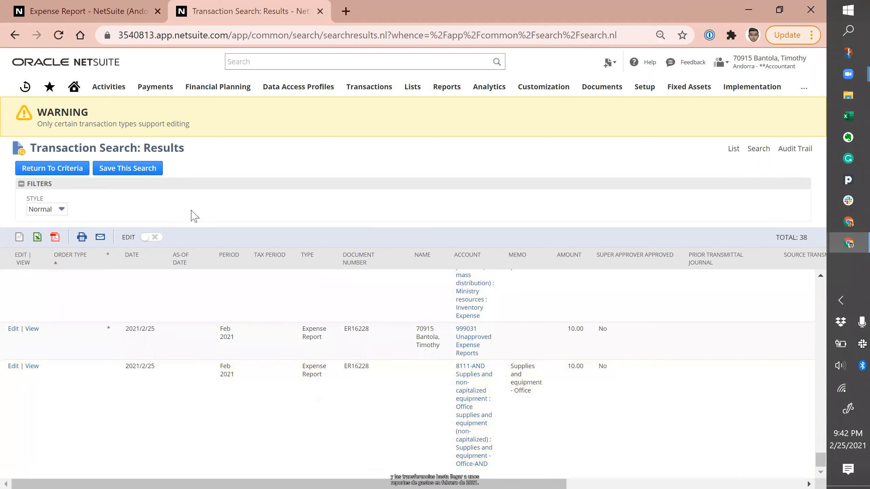
- Return to the search criteria and create a saved search from the transaction search
click(57, 169)
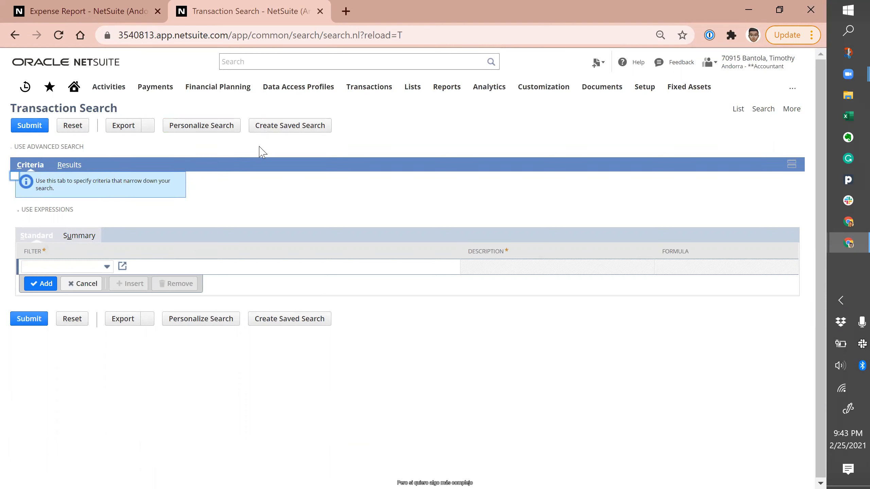
click(285, 137)
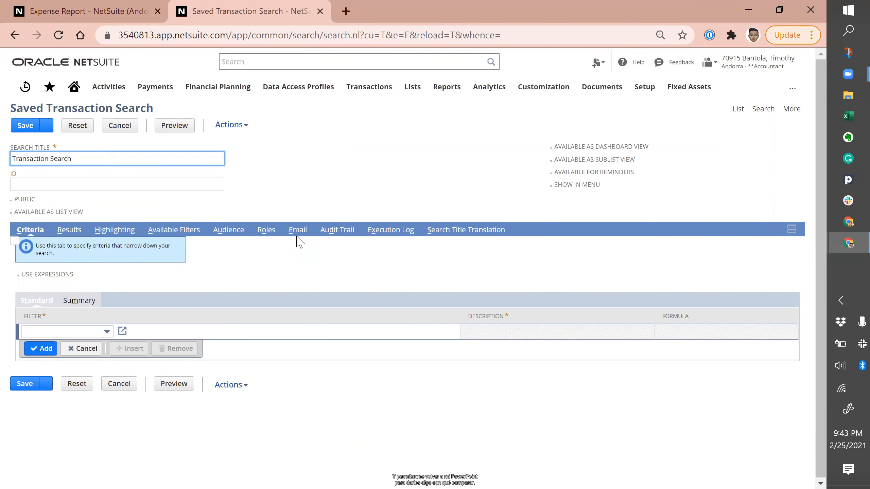
- Switch to the Google Slides presentation, examine slide 10 on the Saved Account Search options, and return to NetSuite
key(alt+Tab)
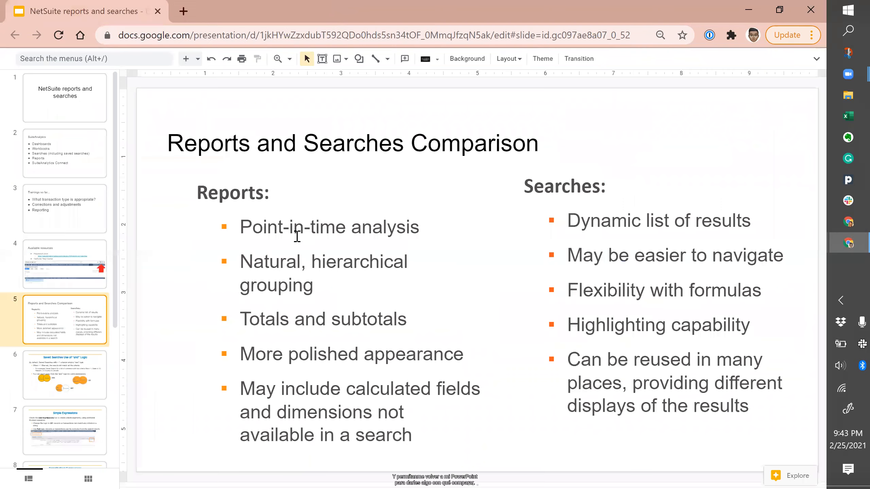
scroll(74, 322, down, 3)
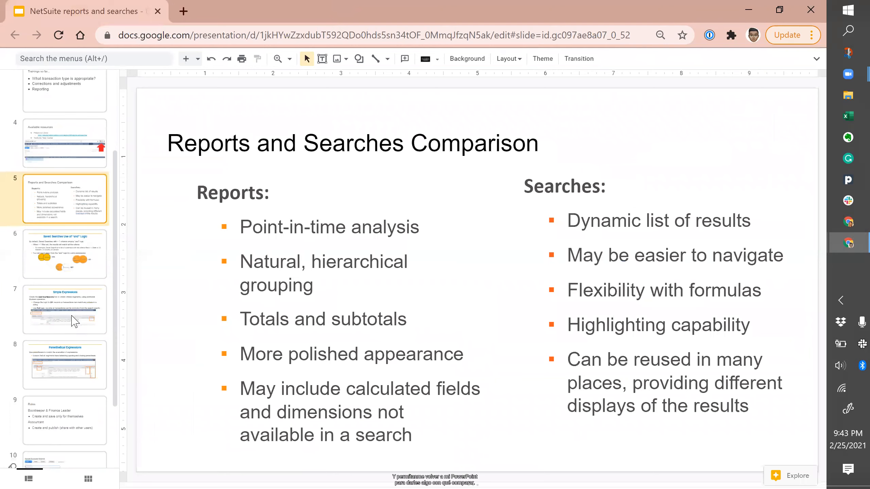
scroll(70, 352, down, 3)
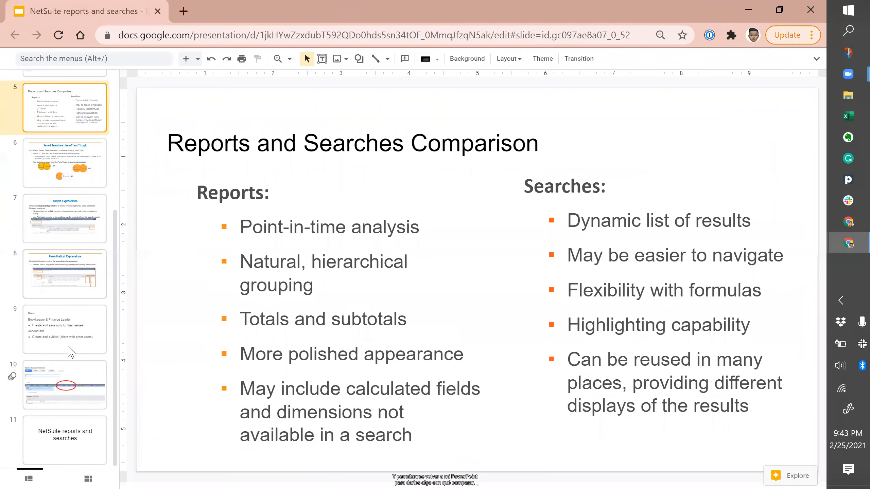
click(64, 384)
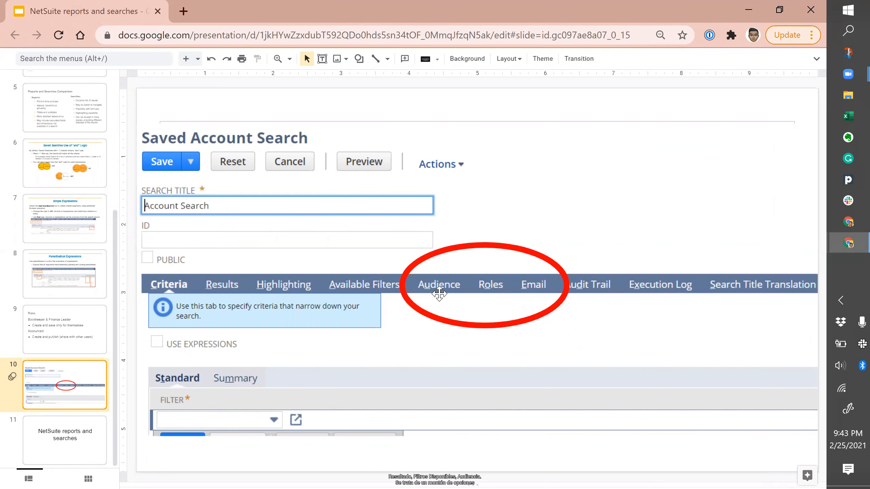
key(alt+Tab)
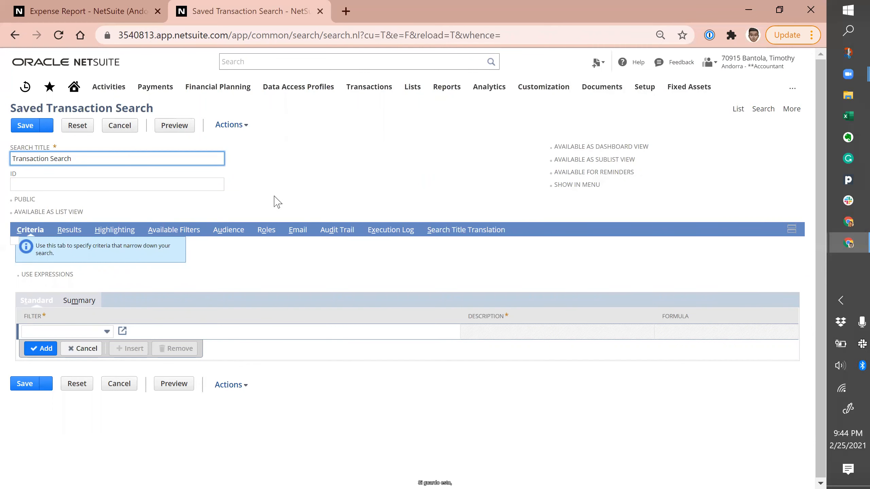
- Examine the saved search's Audience, Roles and Email settings and return to its Criteria
click(229, 230)
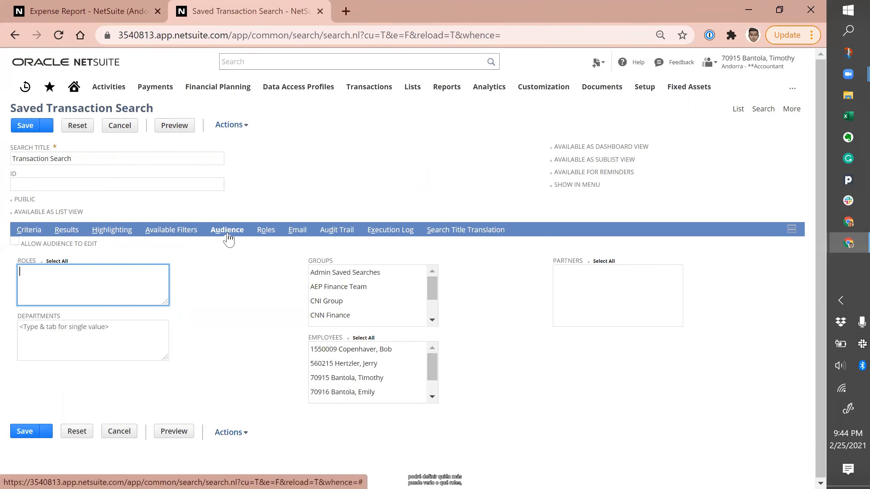
click(273, 236)
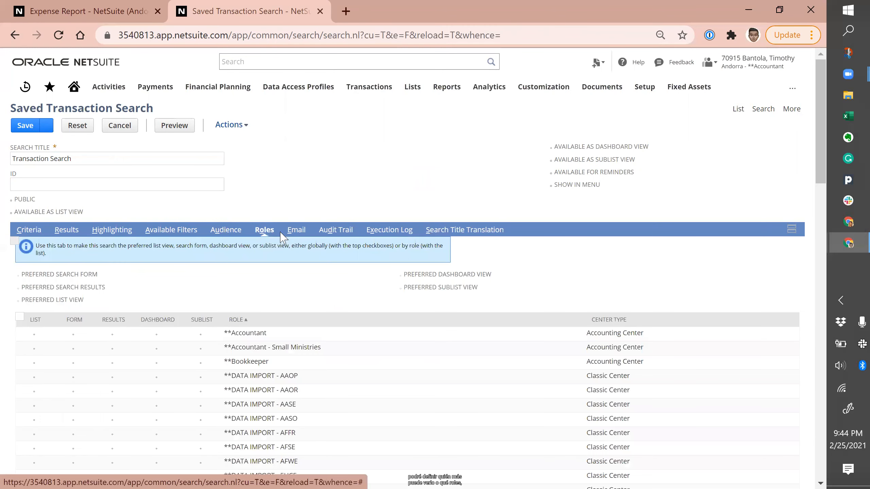
click(298, 234)
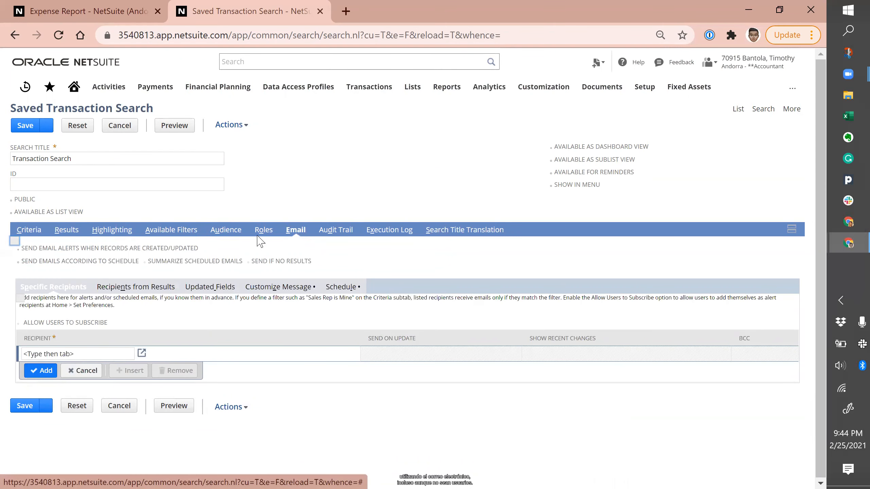
click(29, 230)
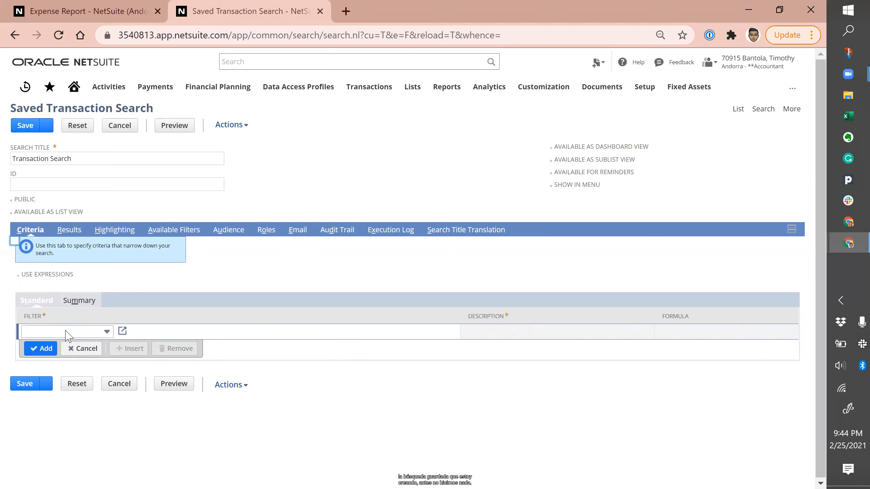
click(69, 337)
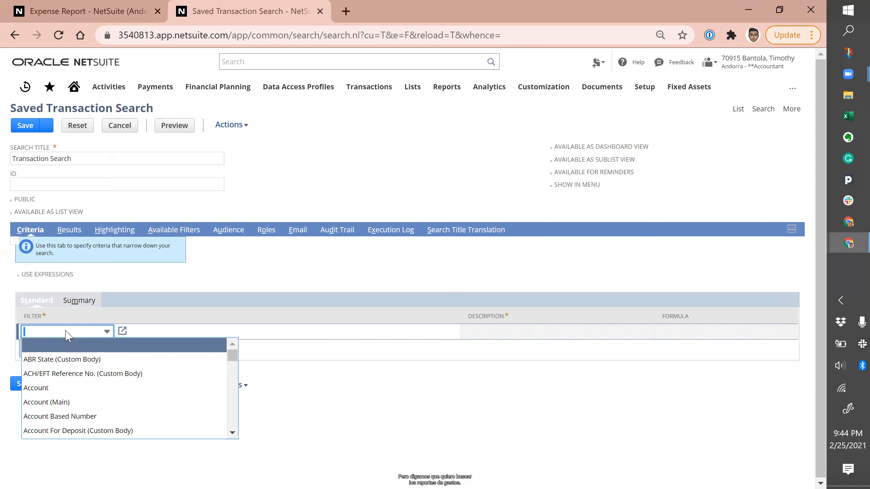
text(type b)
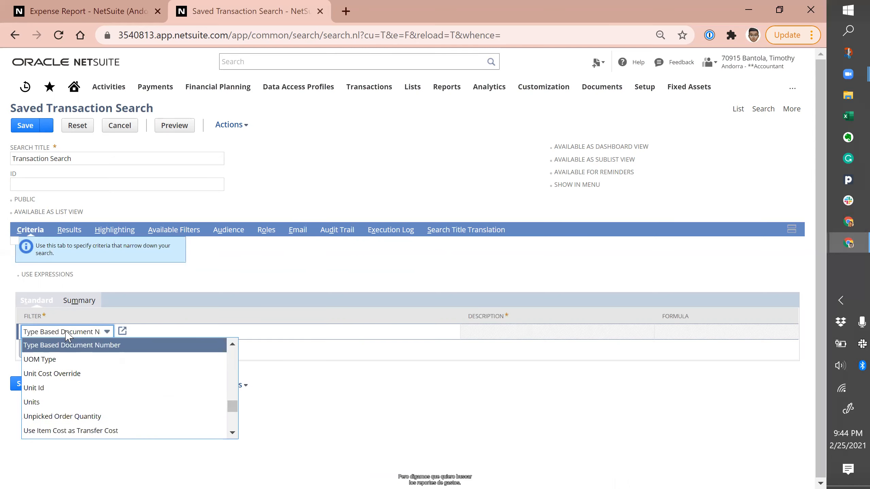
key(Return)
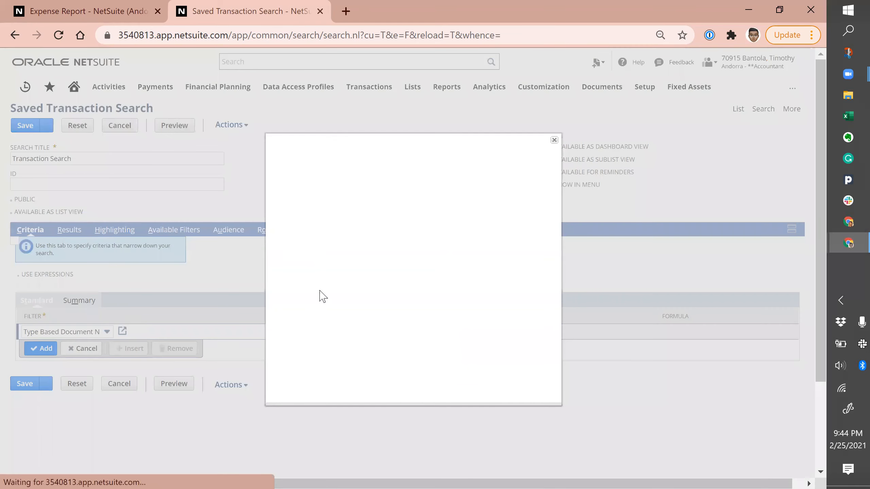
click(327, 173)
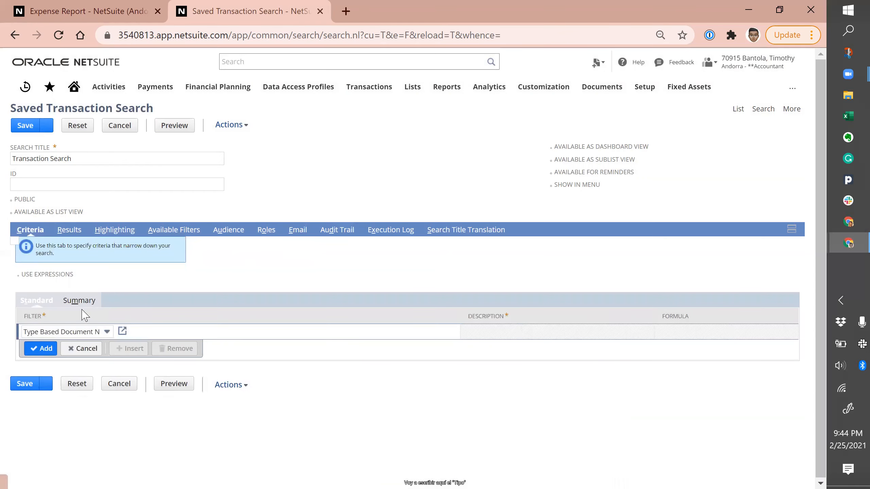
- Add a standard criterion to the saved search that filters Type to any of Expense Report
click(77, 332)
text(Type)
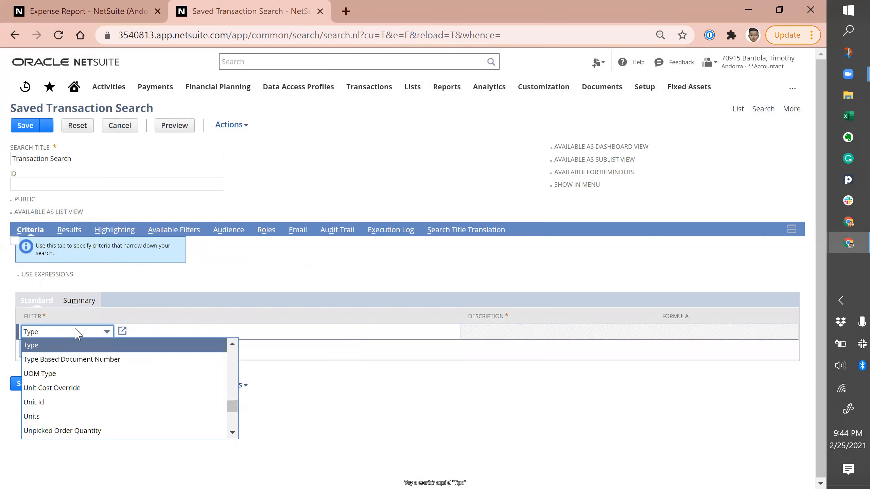
key(Return)
click(354, 220)
text(expense report)
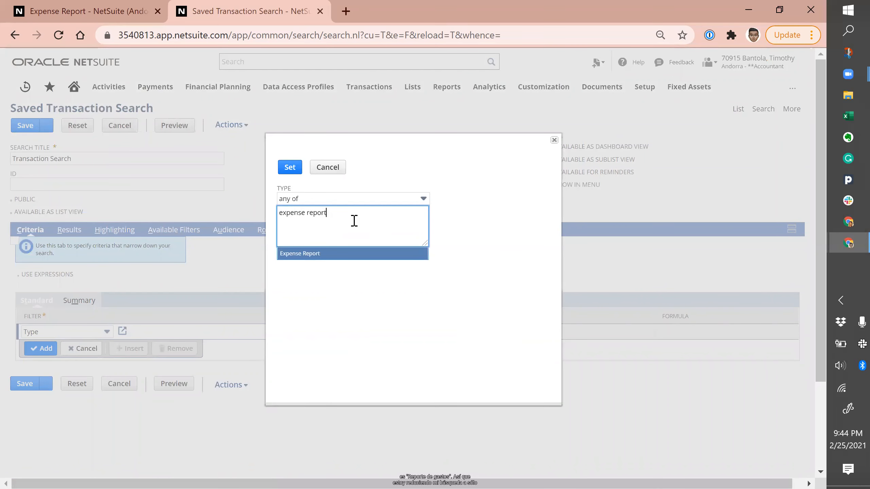
click(327, 254)
click(295, 174)
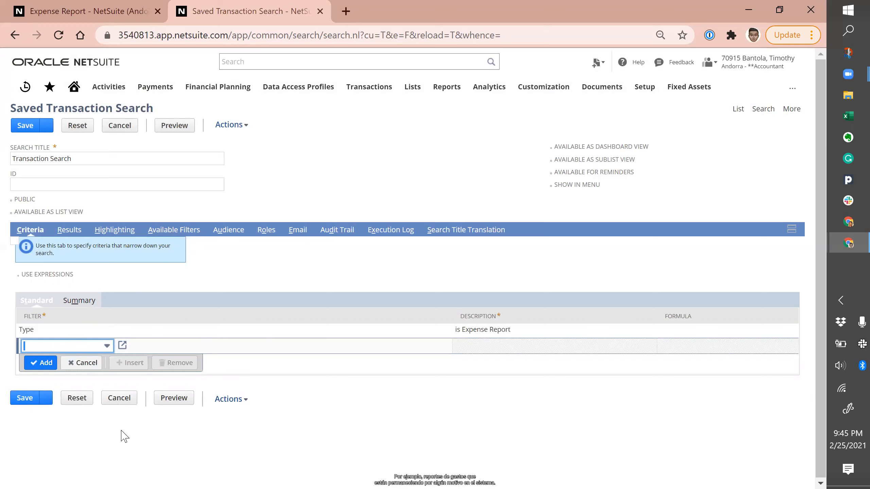
- Add a standard criterion to the saved search that filters Approval Status to any of Pending Approval
text(approval s)
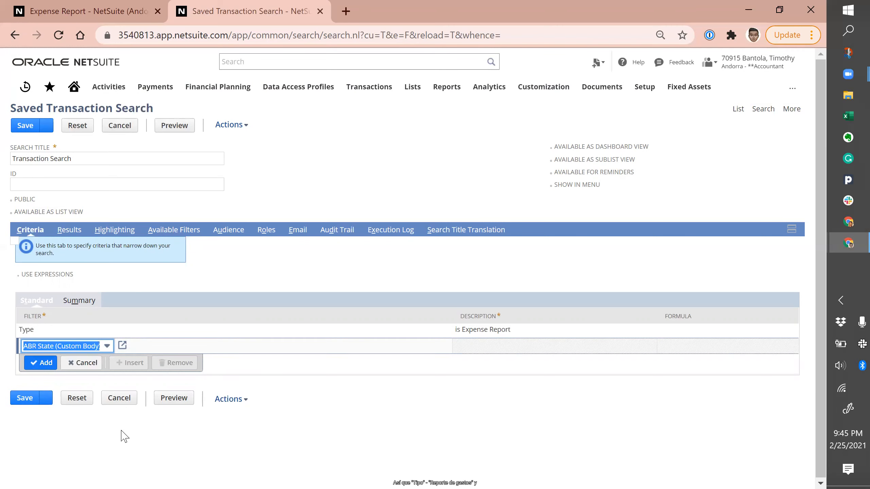
key(Tab)
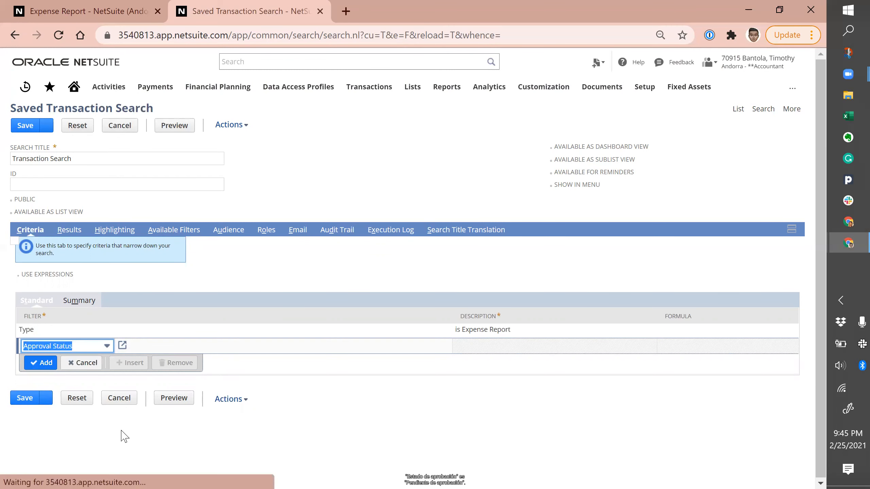
click(329, 216)
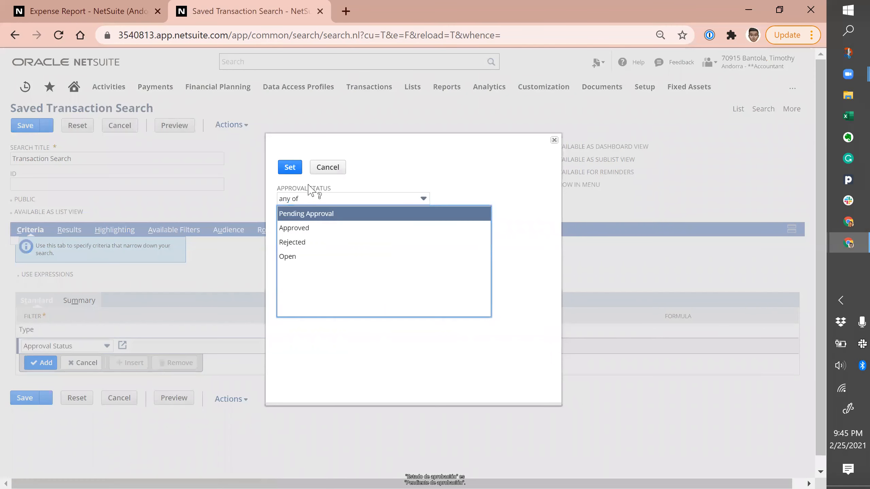
click(290, 167)
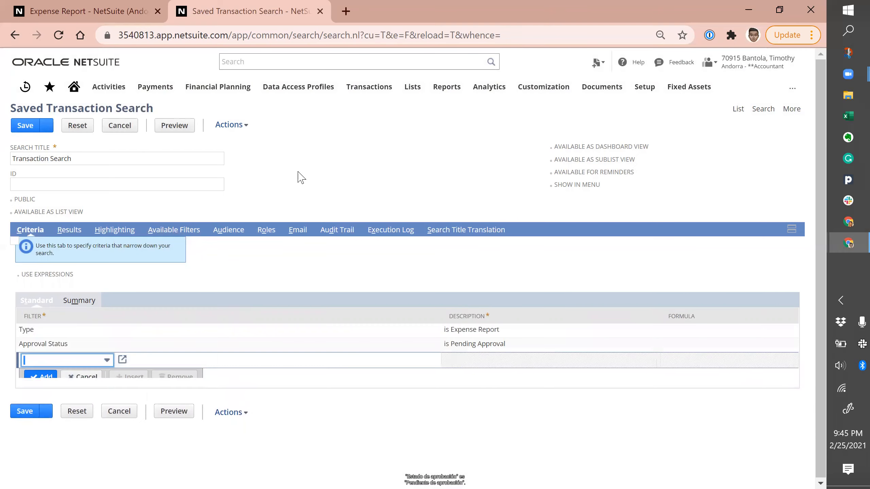
- Preview the saved search, collapse the filters area, and examine the listed expense report lines and their columns
click(178, 130)
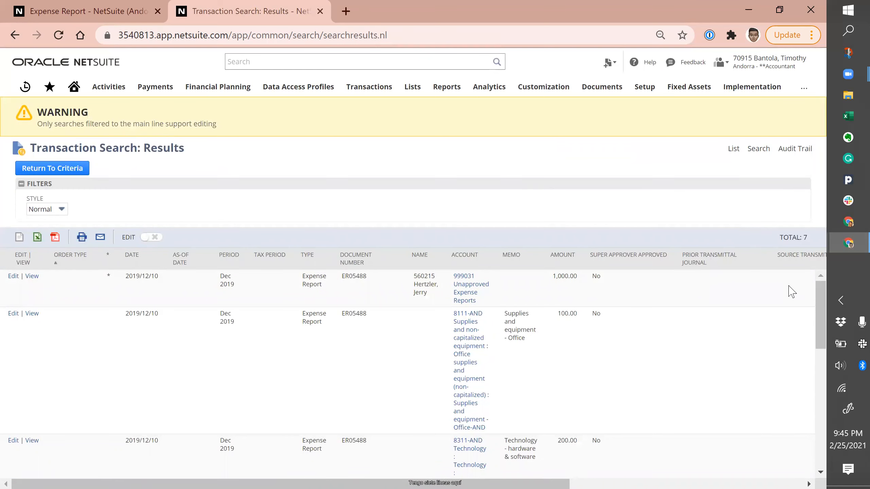
scroll(358, 427, down, 1)
scroll(358, 427, up, 1)
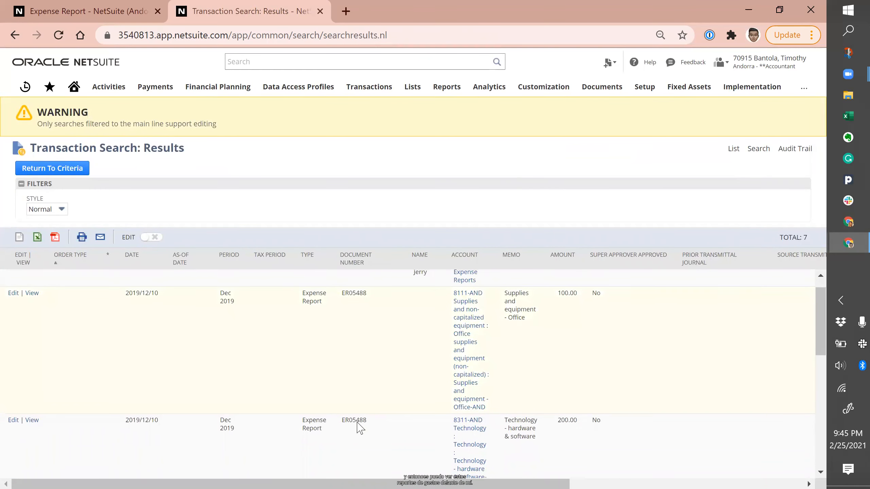
click(21, 185)
scroll(216, 357, down, 5)
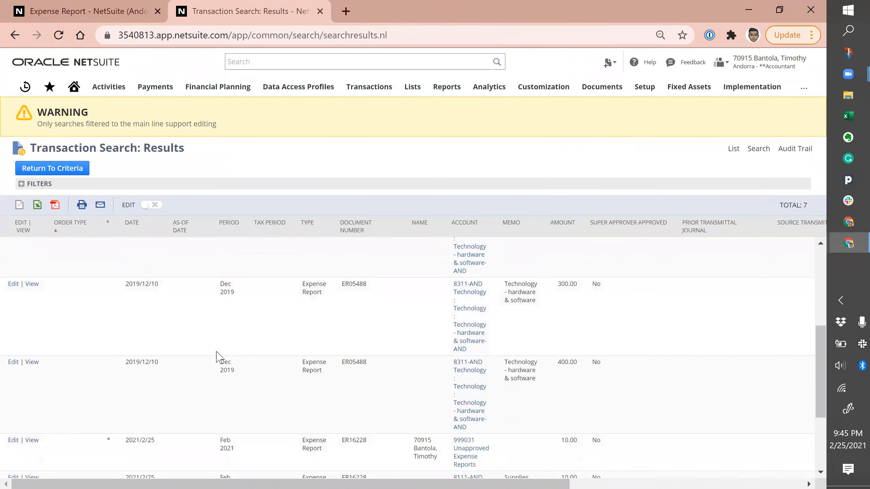
scroll(216, 357, down, 5)
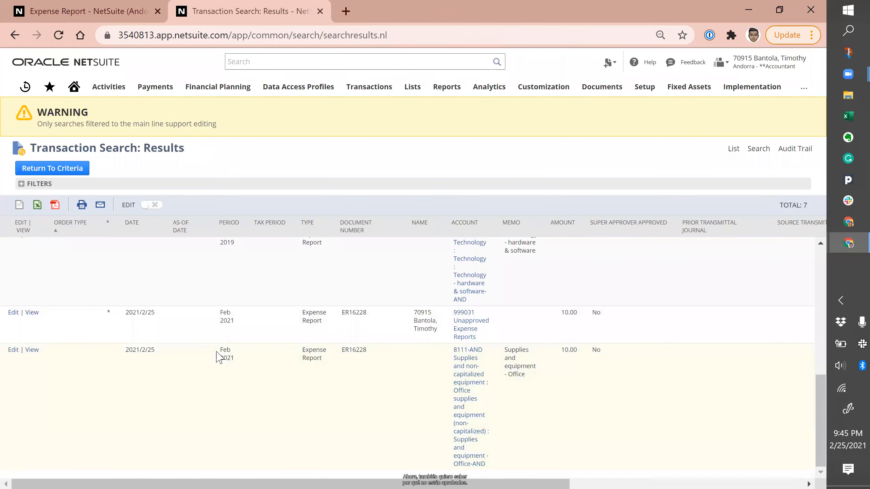
scroll(219, 357, up, 5)
scroll(220, 357, up, 3)
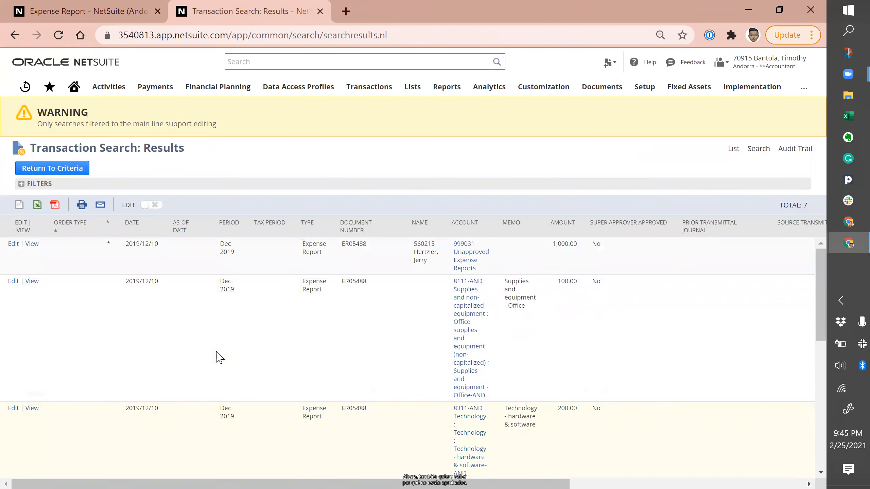
scroll(219, 356, down, 5)
scroll(218, 356, up, 4)
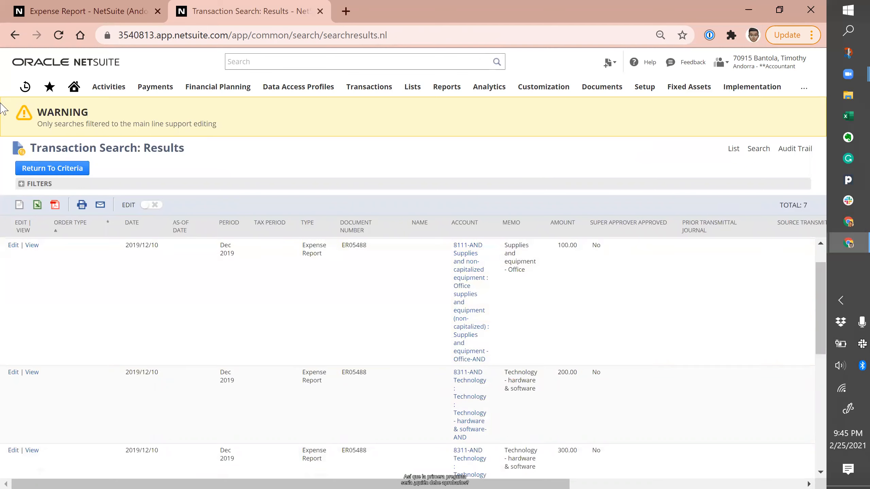
- Return to the criteria and add the Next Role Approver (Custom Body) and Next Approver/s (Custom Body) fields to the search's result columns
click(57, 175)
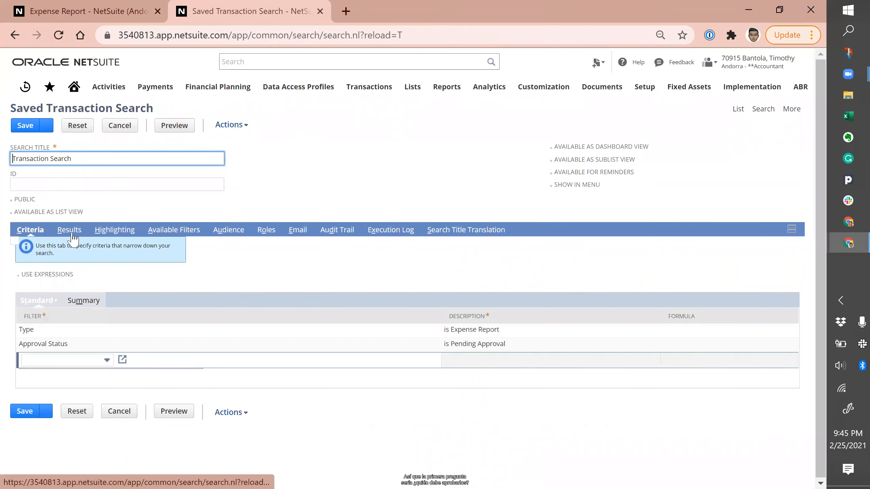
click(69, 230)
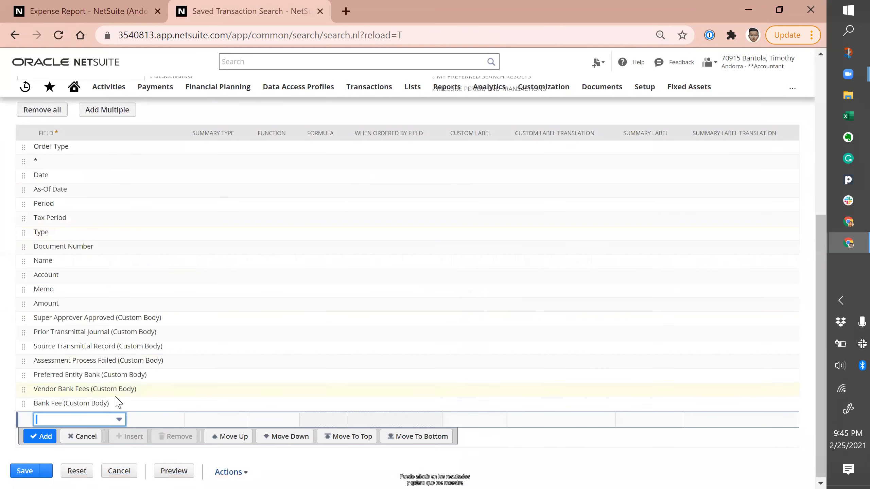
text(next r)
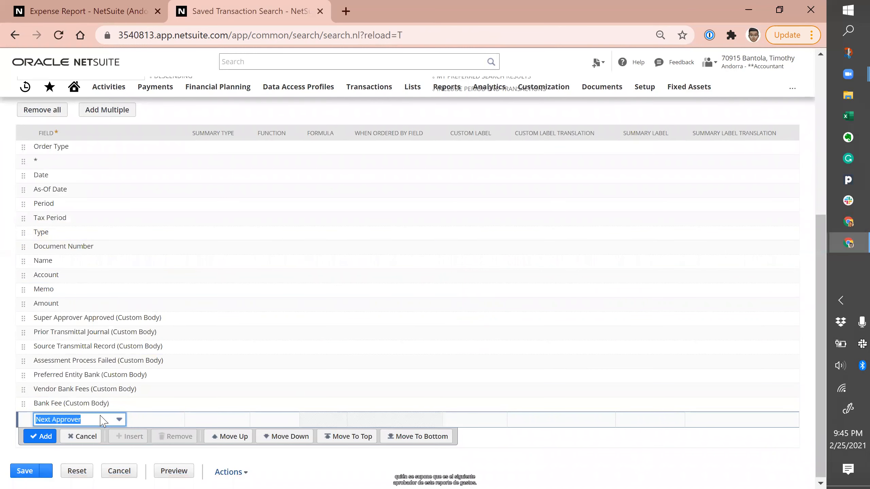
key(Tab)
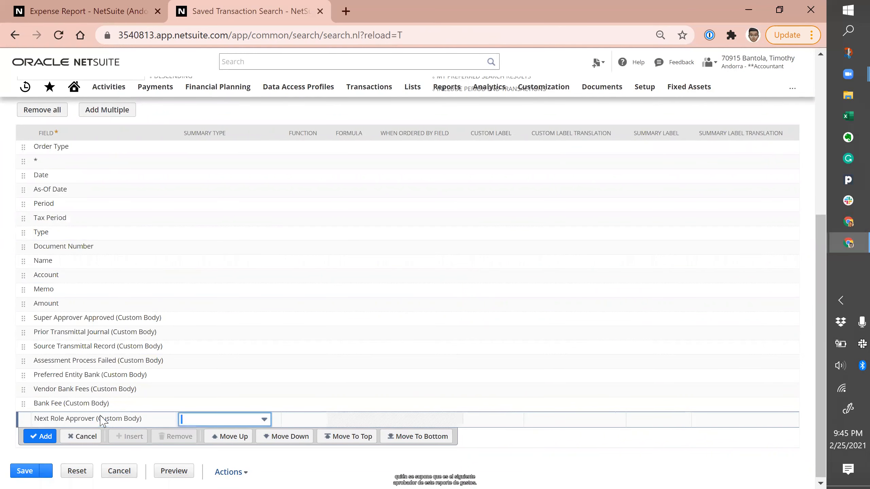
click(48, 438)
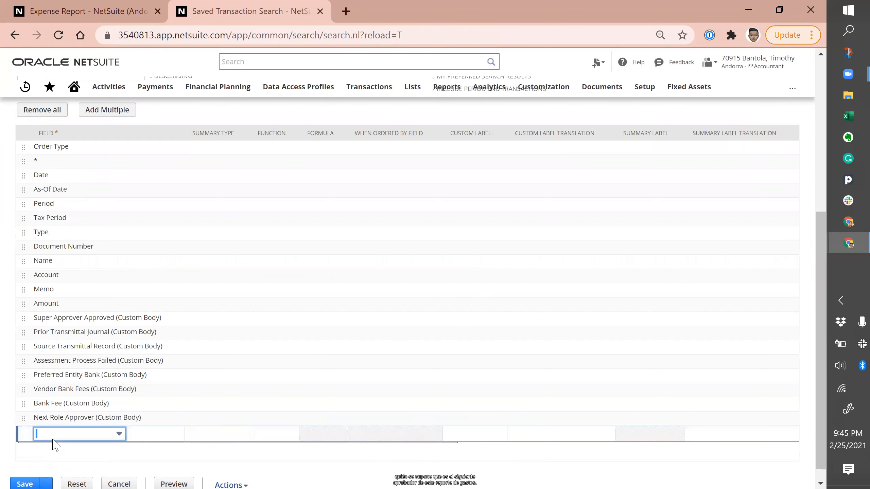
text(next)
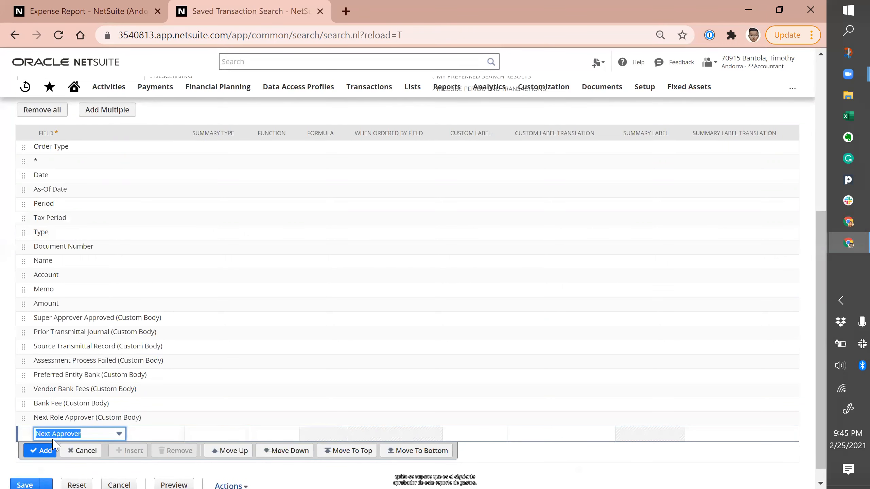
key(Down)
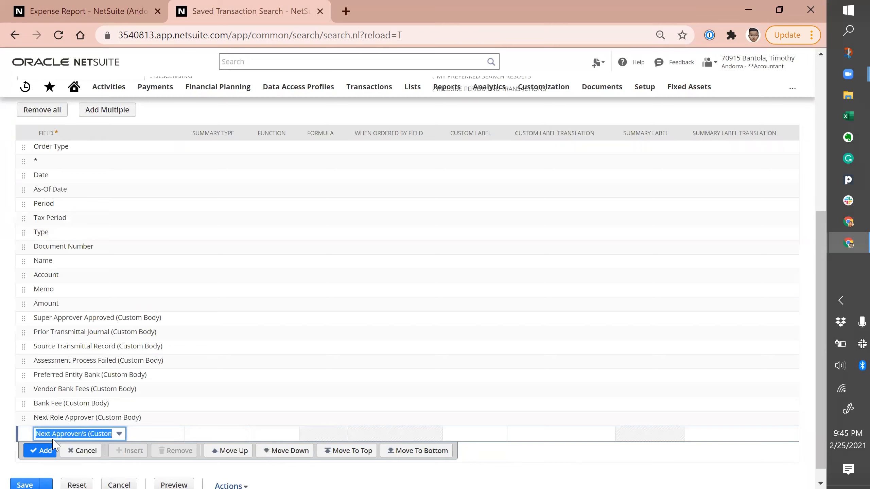
click(46, 455)
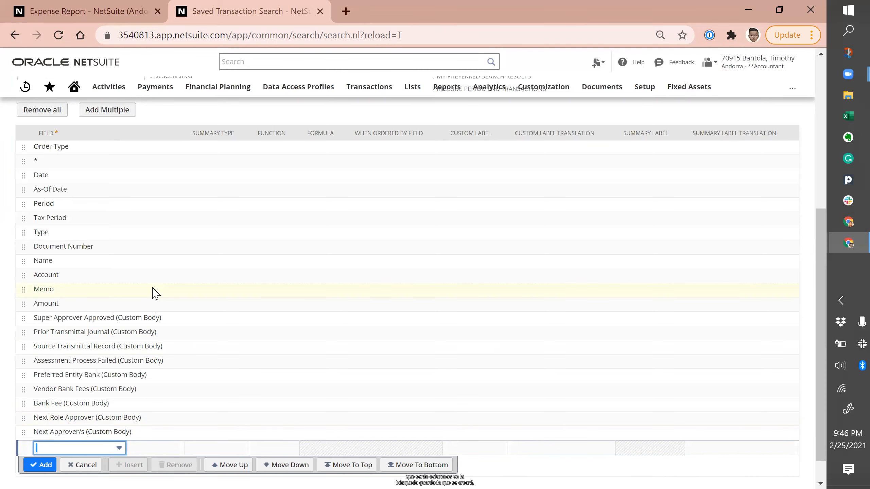
- Remove the Order Type, As-Of Date and Tax Period fields from the result columns
click(78, 152)
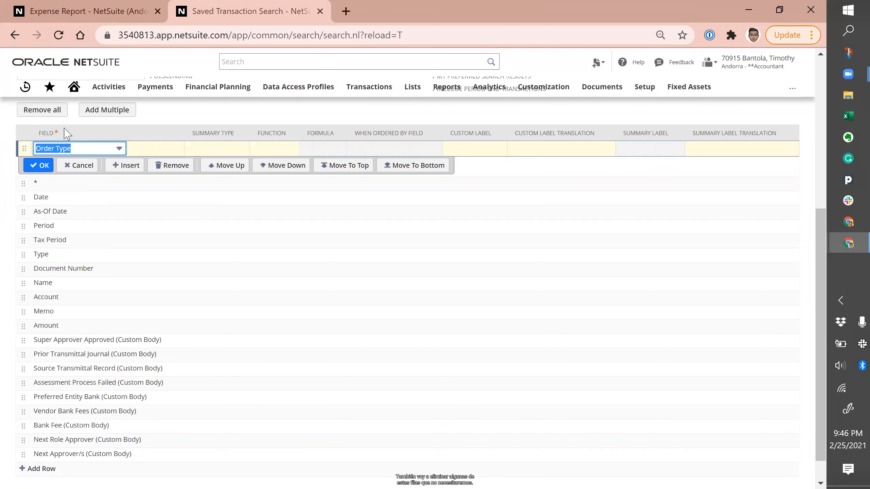
click(168, 166)
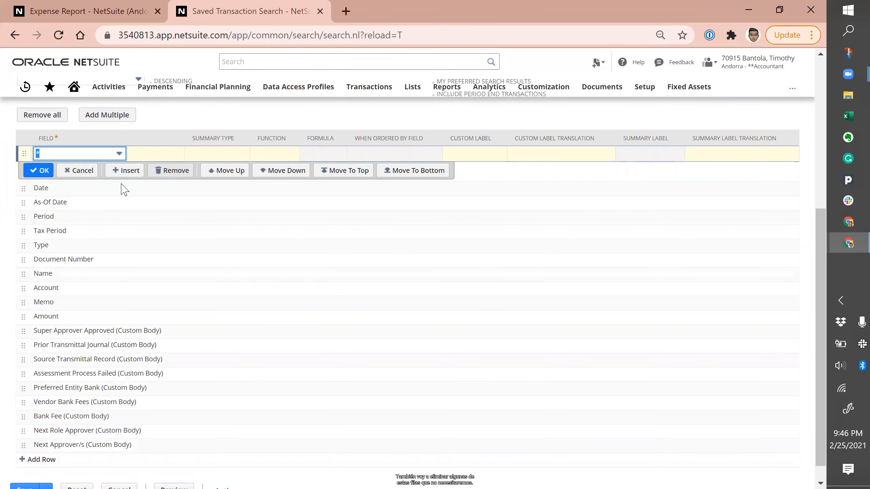
click(113, 202)
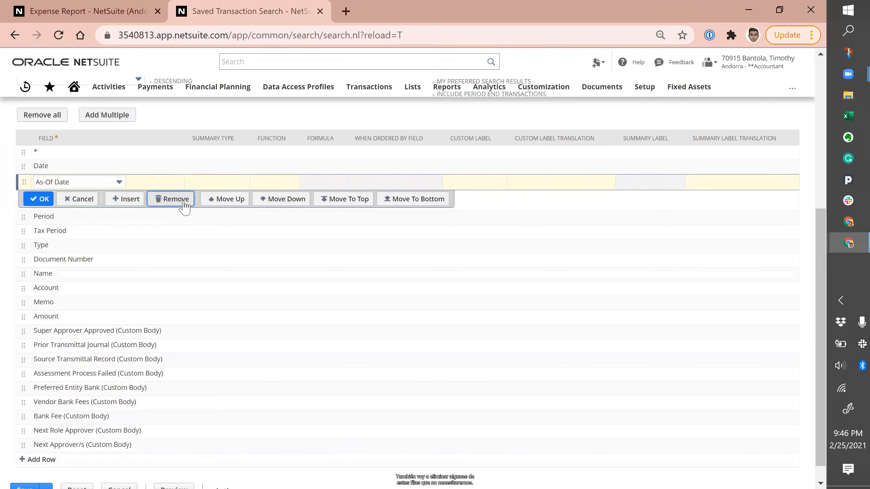
click(184, 205)
click(135, 236)
click(172, 233)
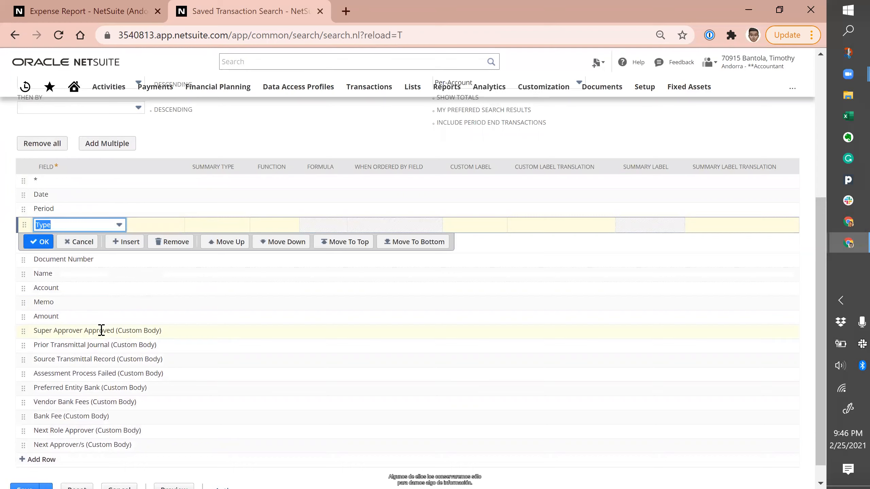
- Remove the custom body fields from Super Approver Approved through Bank Fee from the result columns, keeping both next-approver fields
click(123, 332)
click(180, 333)
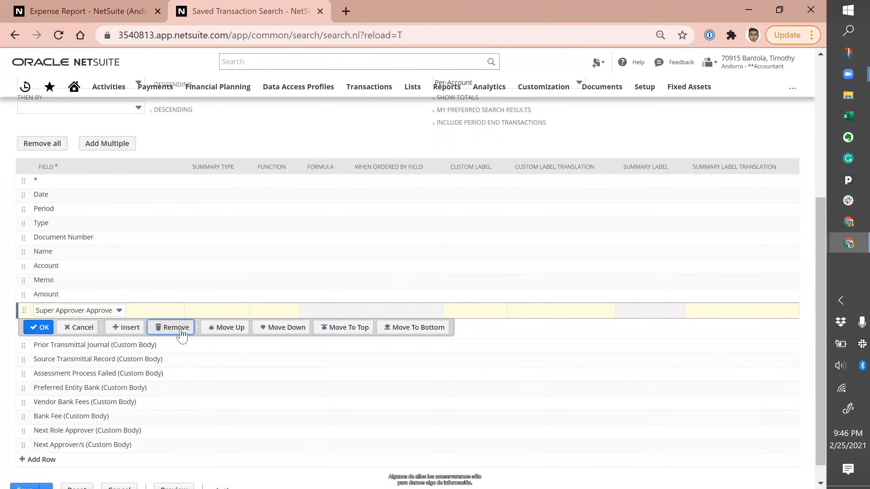
click(175, 342)
click(176, 356)
click(175, 370)
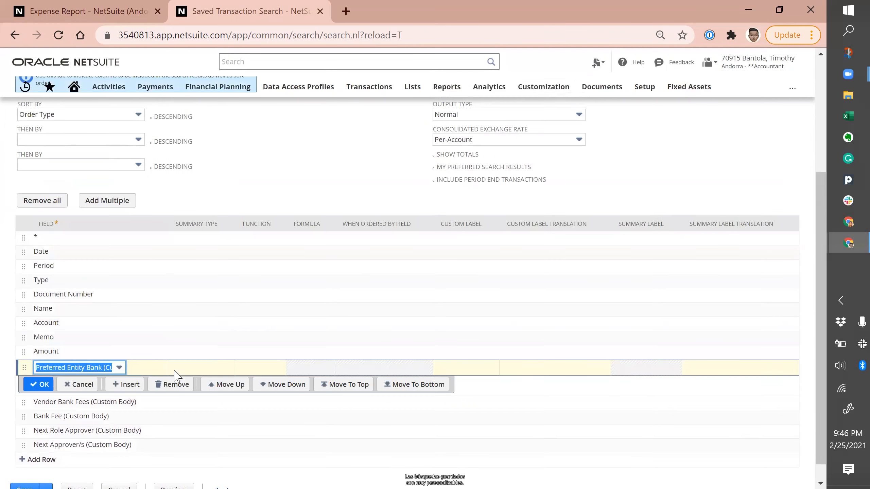
click(176, 389)
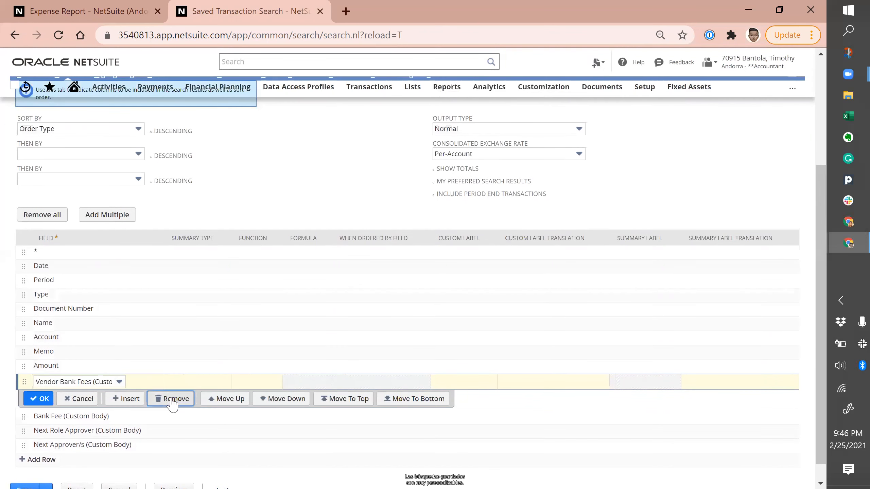
click(173, 400)
click(173, 412)
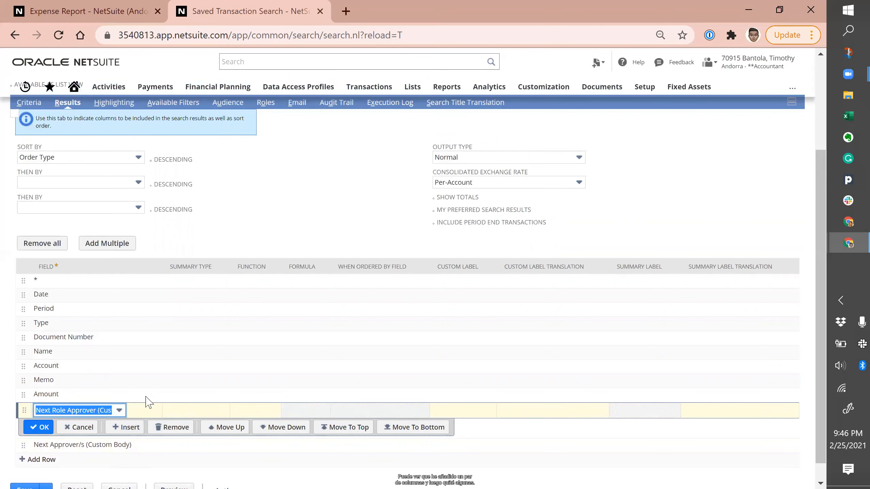
- Preview the saved search with the revised columns and check the Next Role Approver and Next Approver/s values
scroll(156, 350, up, 2)
scroll(156, 349, up, 2)
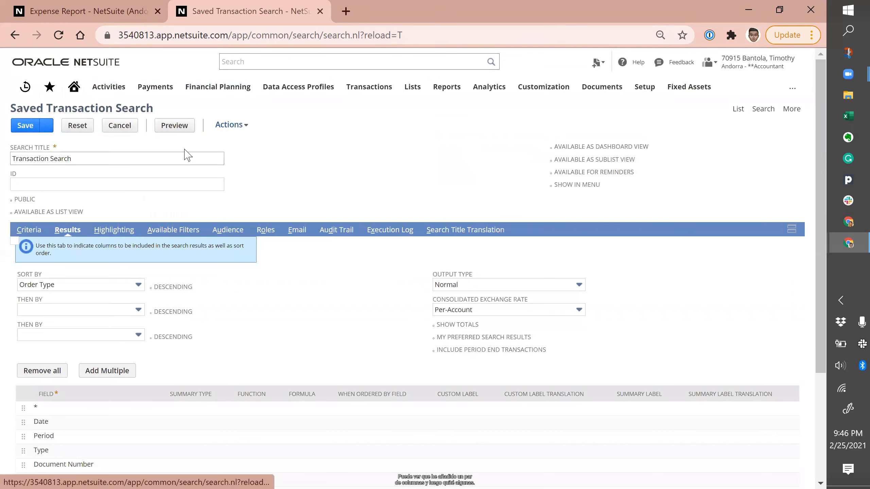
click(181, 130)
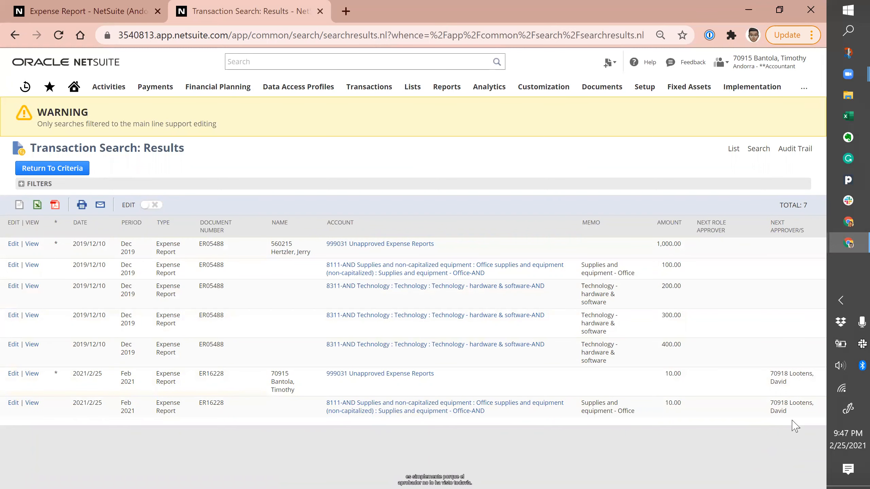
mouse_move(791, 408)
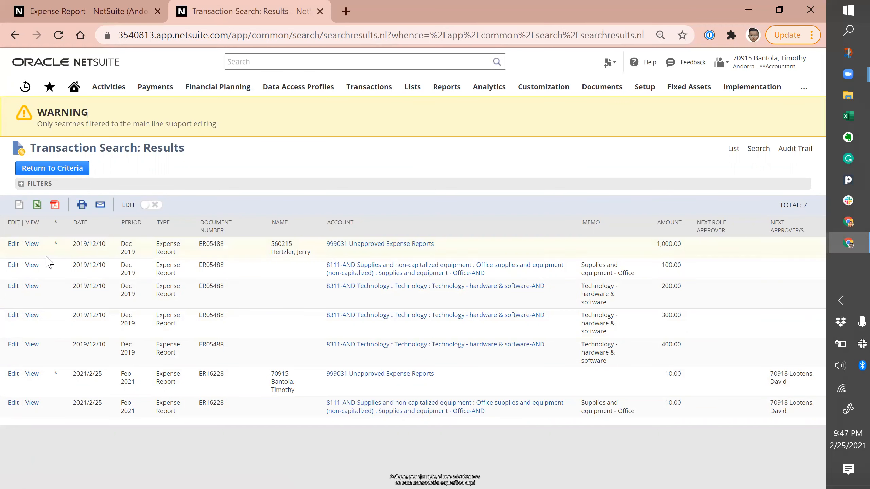
- Open the main line of the 2021/2/25 expense report in a new tab, examine its approval details, and return to the search results
middle_click(32, 375)
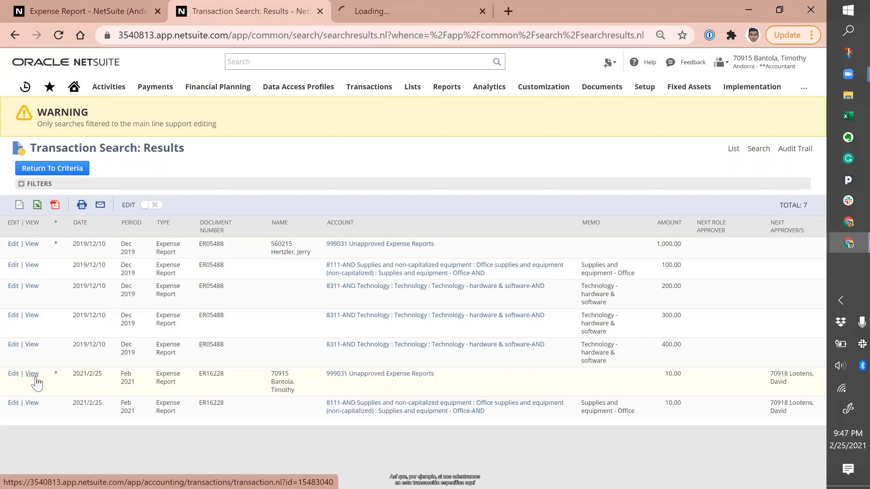
key(ctrl+Tab)
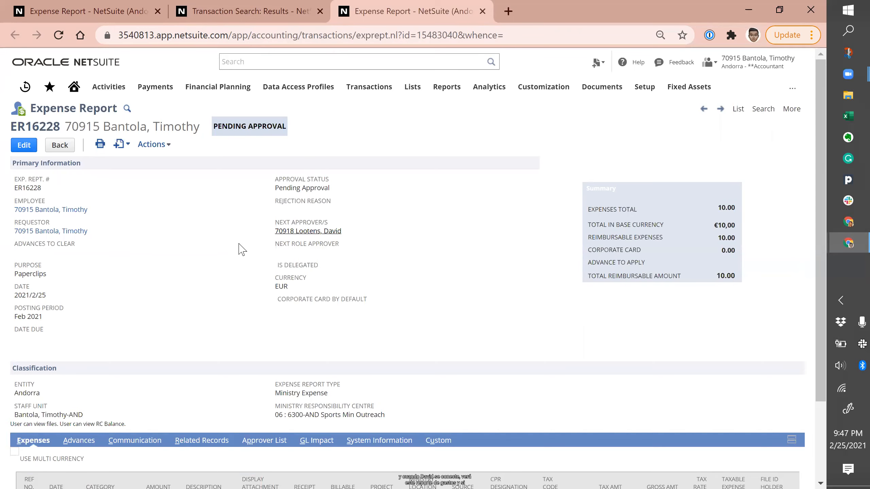
scroll(242, 249, down, 3)
scroll(242, 249, up, 3)
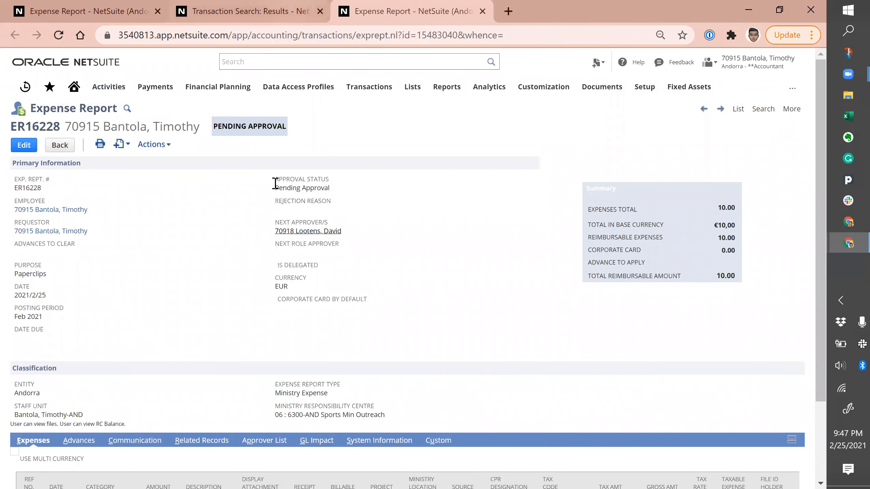
key(ctrl+shift+Tab)
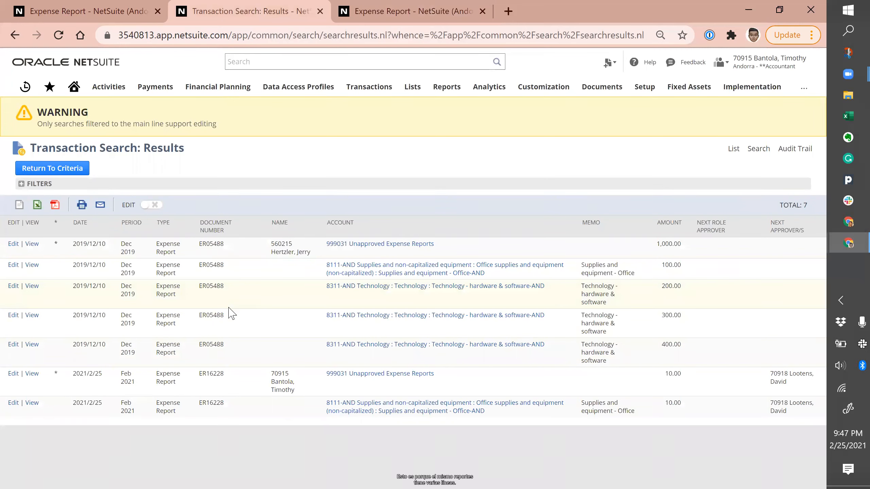
- Return to the search criteria, add a Main Line filter set to true, and preview the results
click(76, 171)
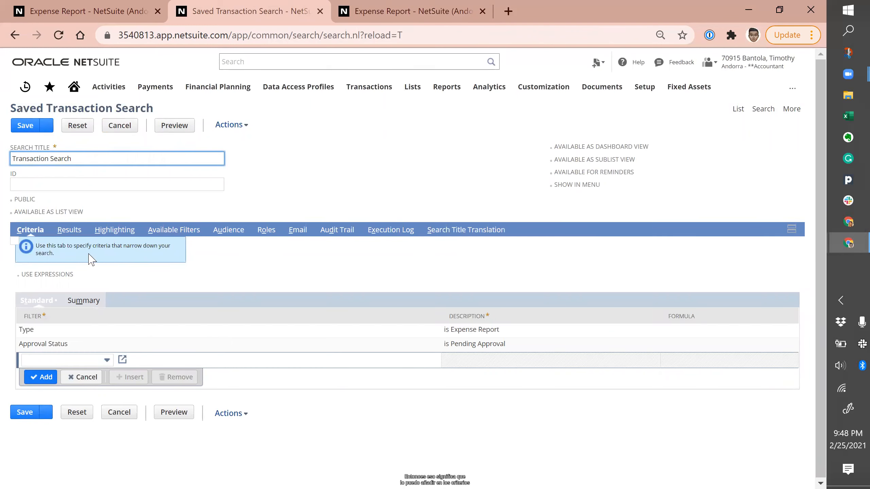
click(75, 361)
text(Main Line)
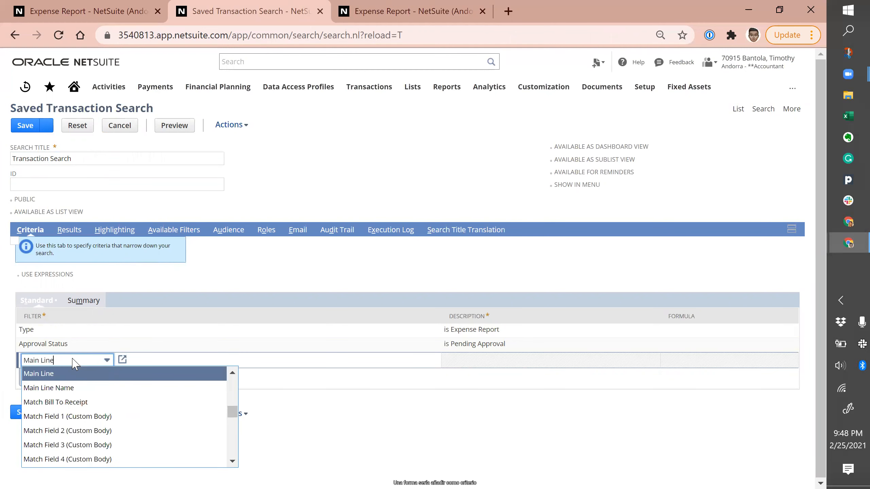
key(Return)
click(354, 185)
click(289, 167)
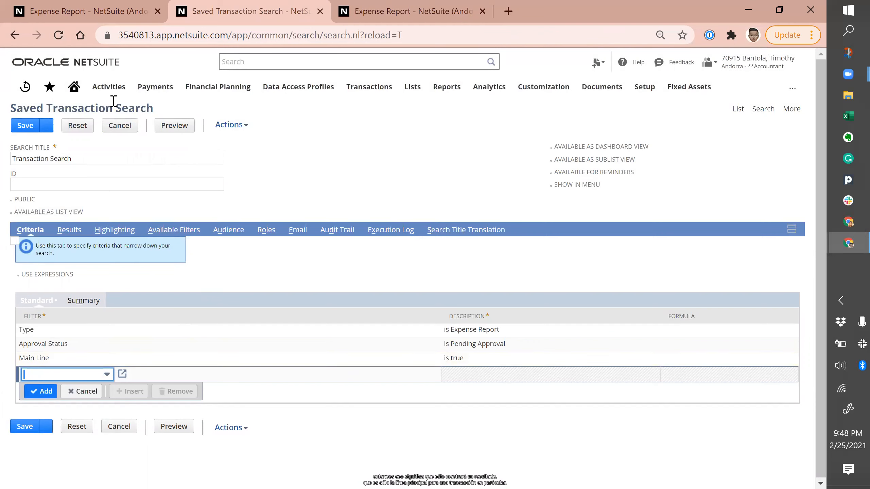
click(175, 126)
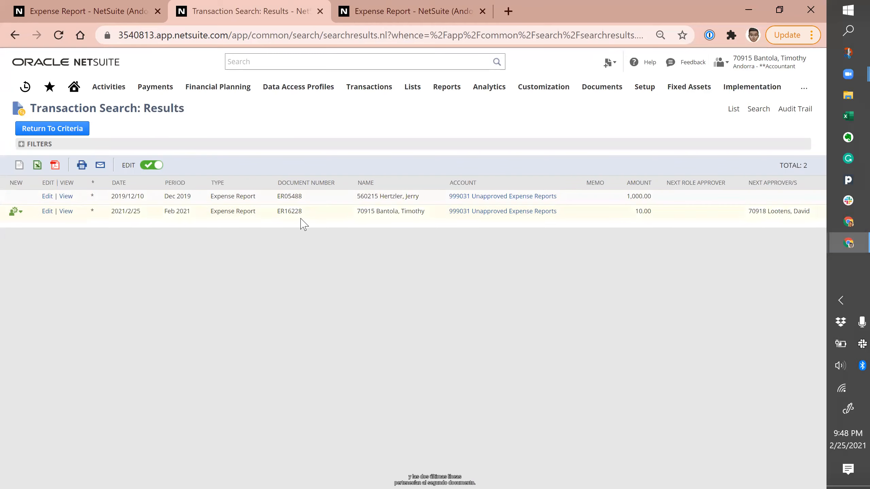
- Return to the search criteria and remove the Main Line filter
click(75, 134)
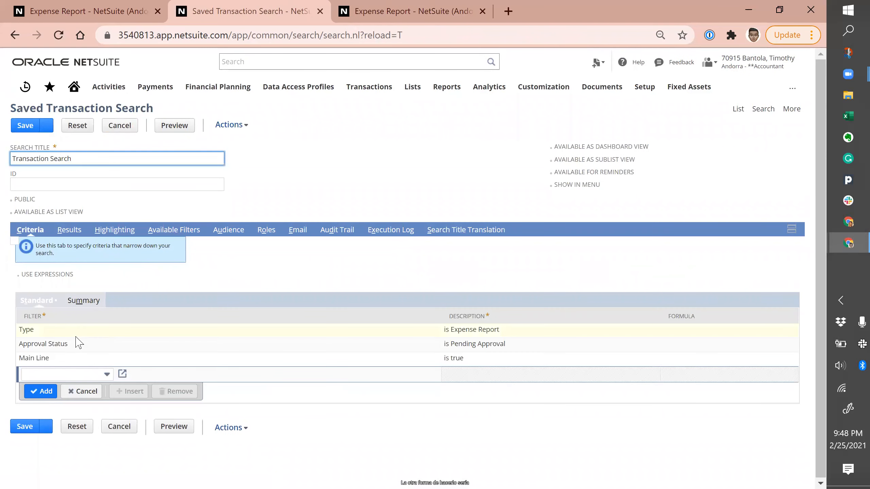
click(70, 359)
click(171, 377)
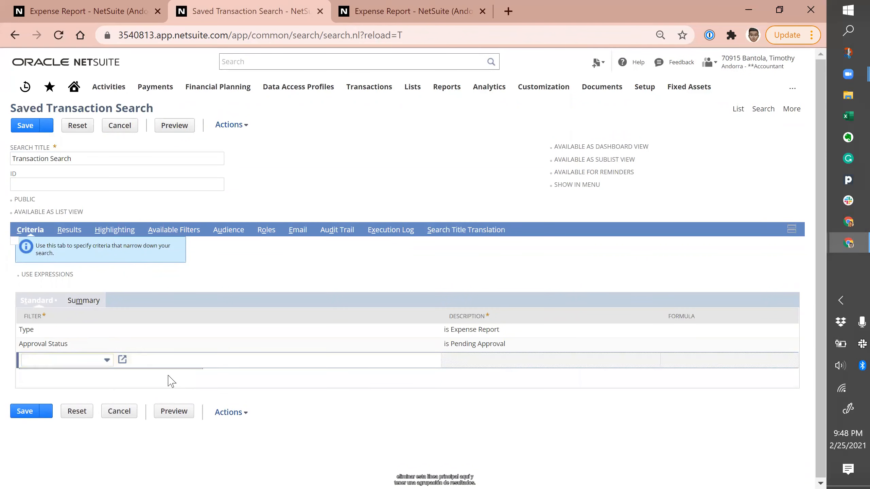
- Set the summary type of the Document Number result column to Group
click(69, 231)
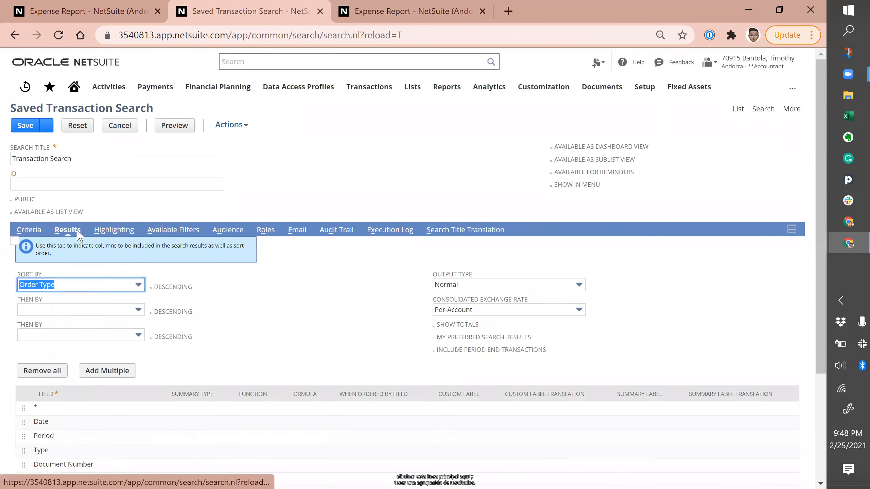
scroll(88, 244, down, 4)
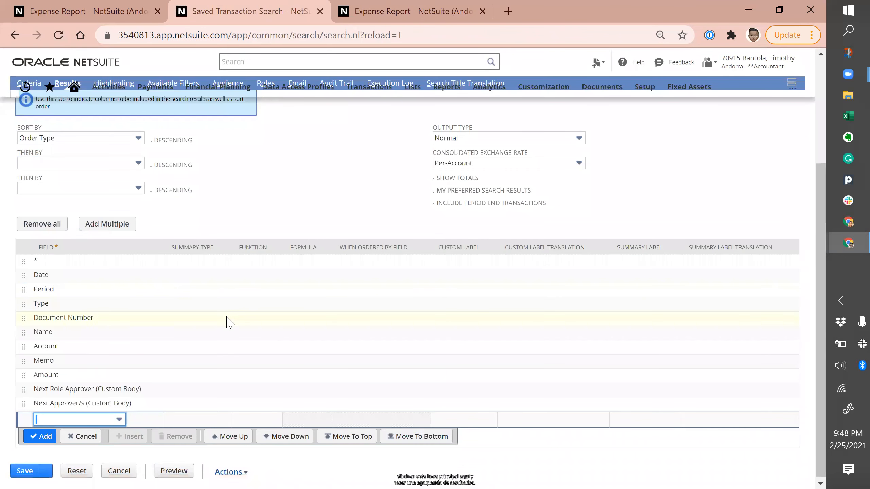
click(188, 319)
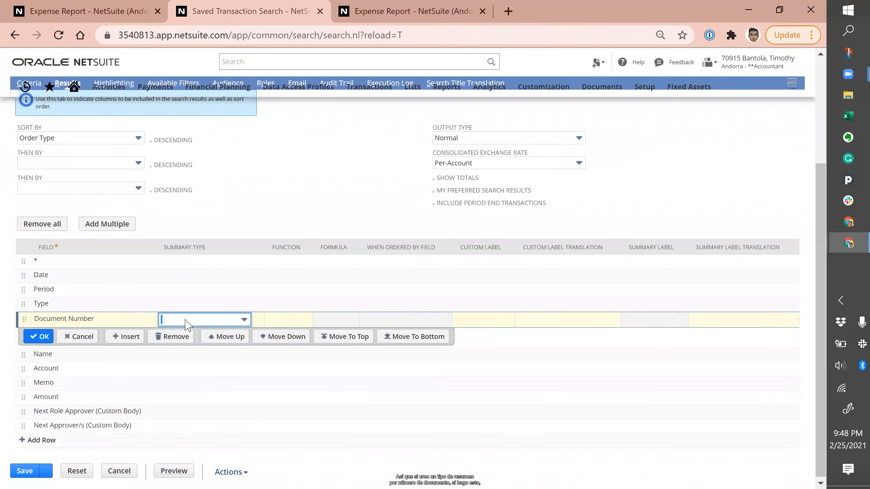
click(185, 321)
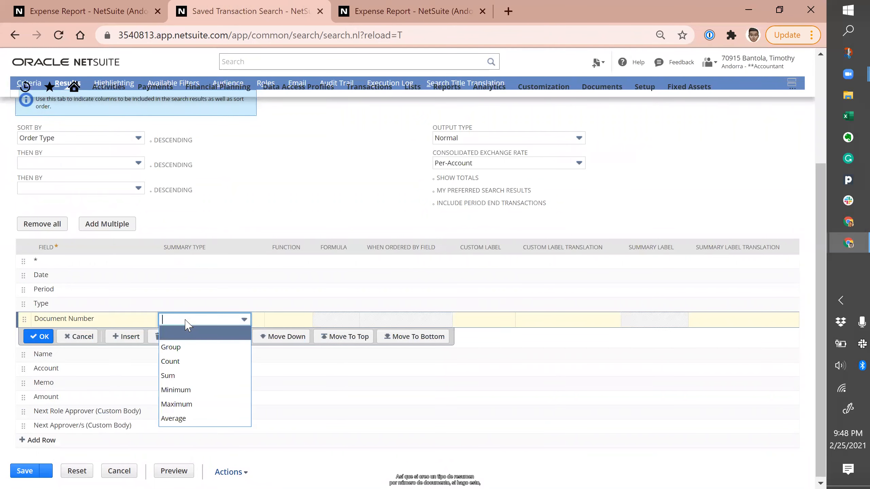
click(187, 349)
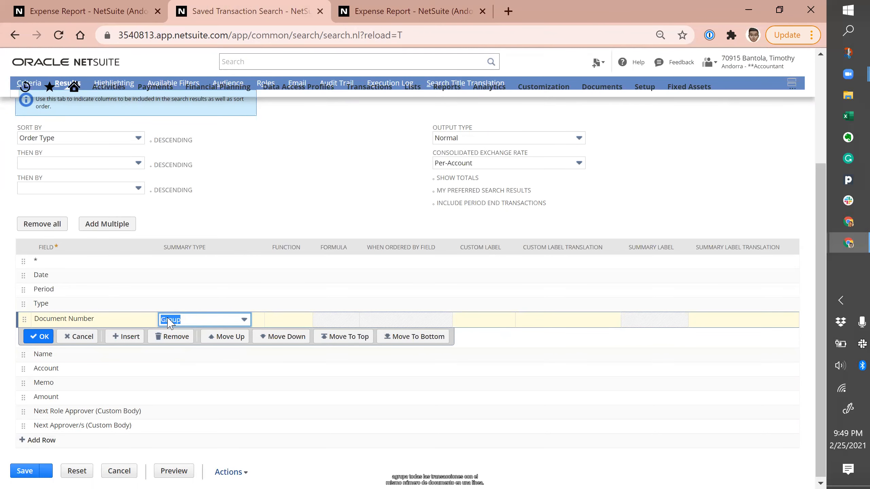
click(38, 336)
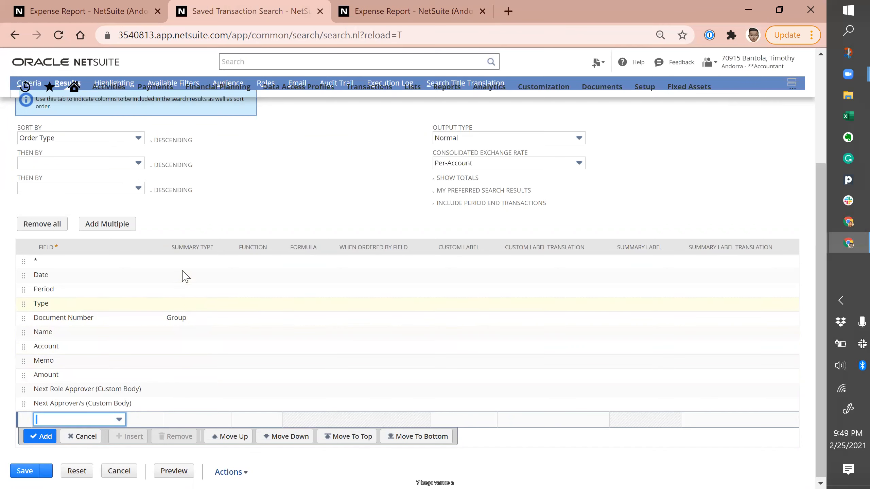
- Set the summary type of the Date and Period result columns to Group
click(185, 282)
click(185, 276)
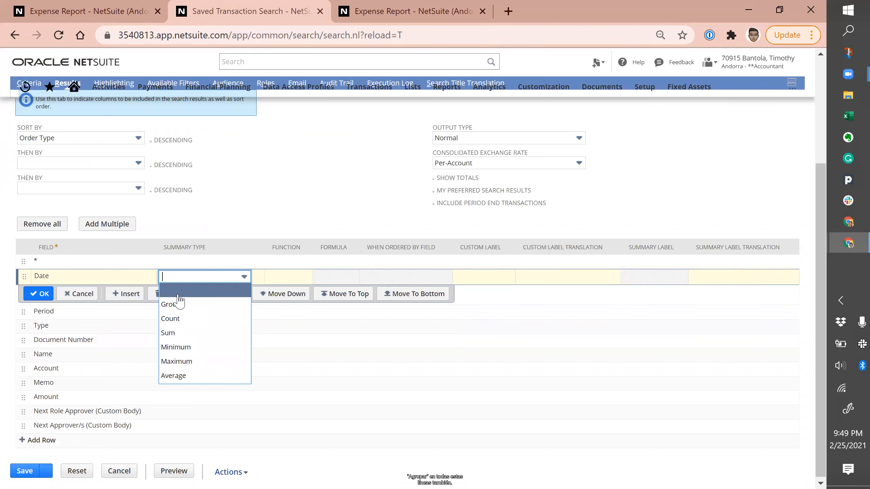
click(177, 306)
click(173, 312)
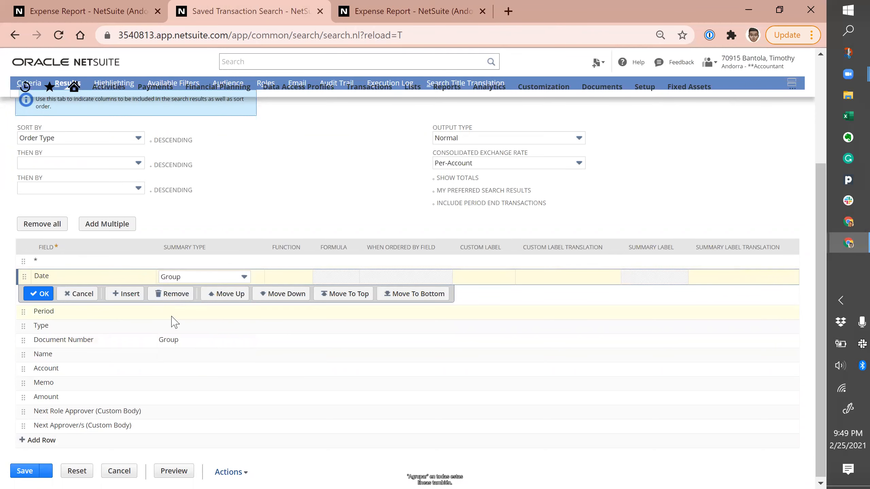
click(181, 292)
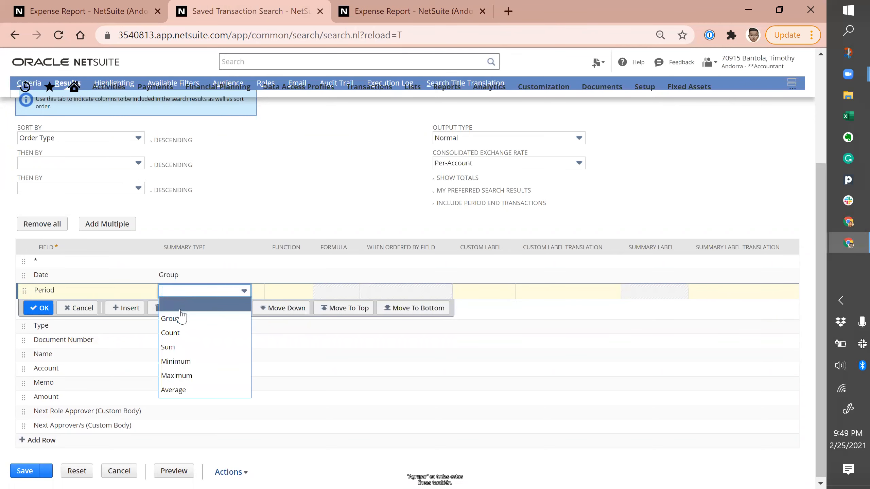
click(179, 310)
drag(181, 293, 180, 324)
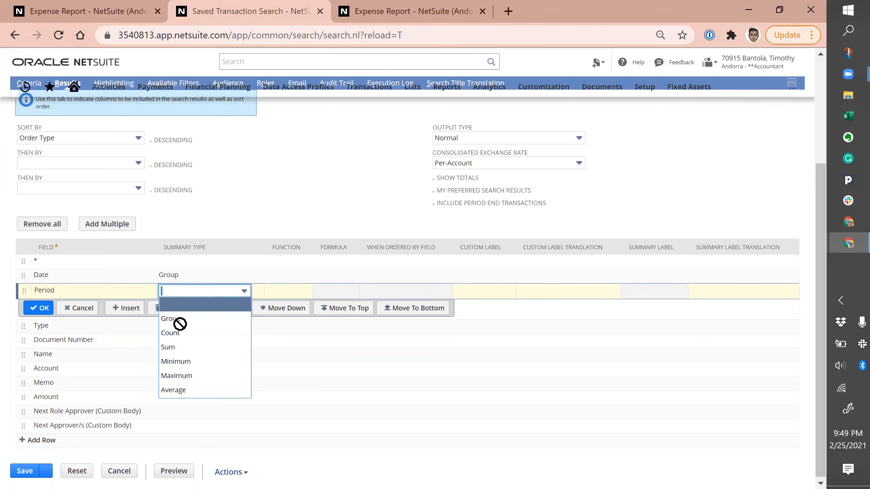
click(181, 324)
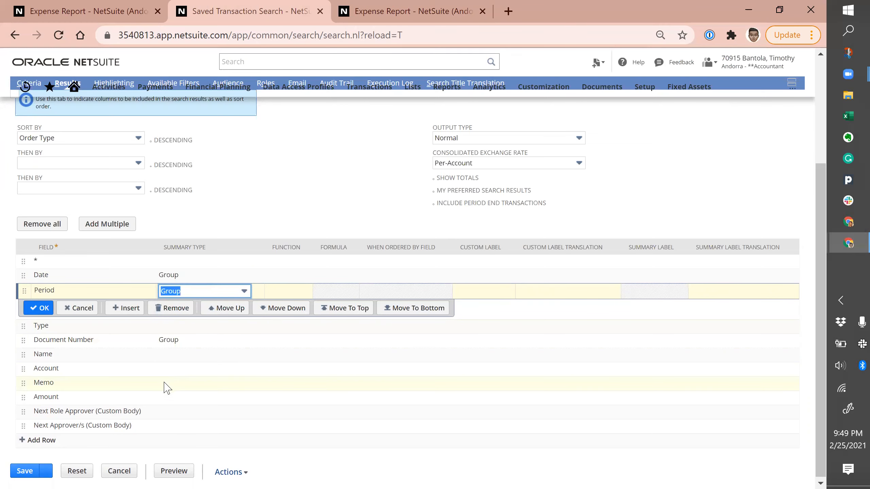
- Set the summary type of the Next Role Approver and Next Approver/s result columns to Group
click(166, 397)
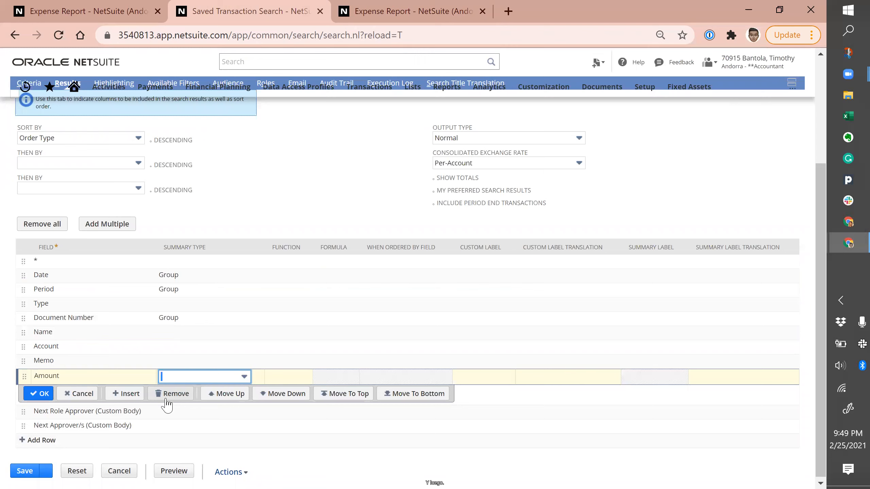
click(170, 413)
click(200, 394)
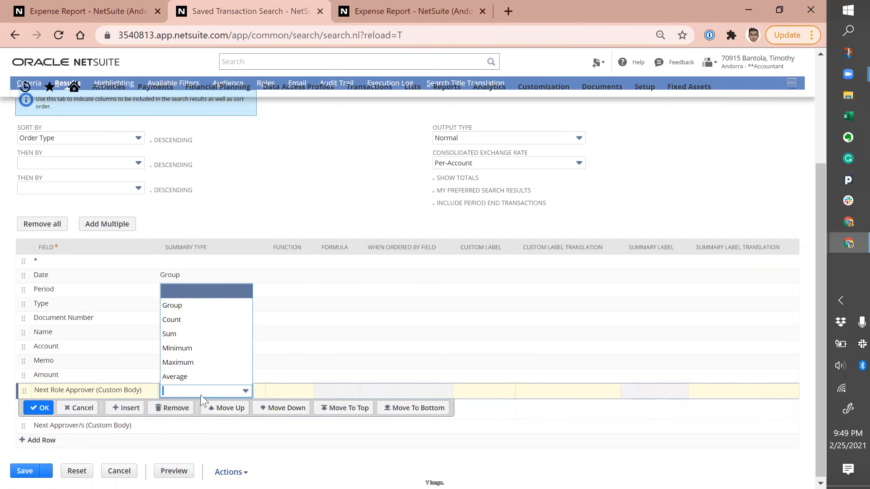
click(188, 313)
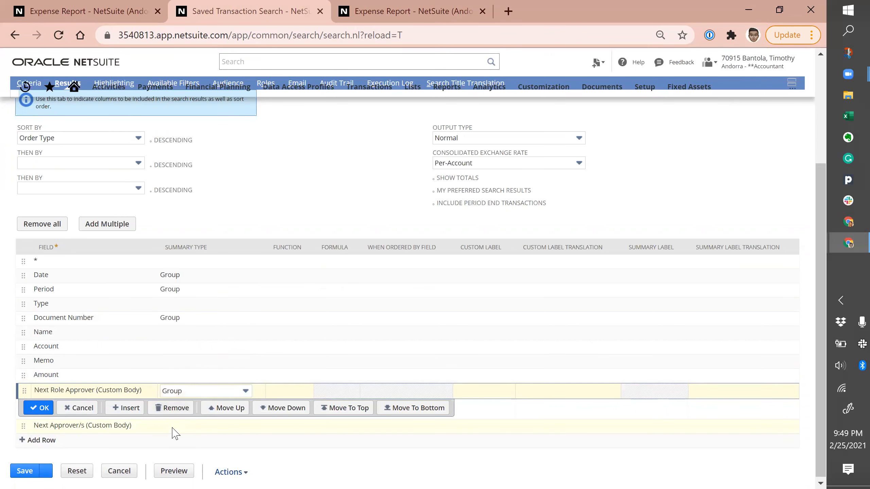
click(174, 427)
click(180, 407)
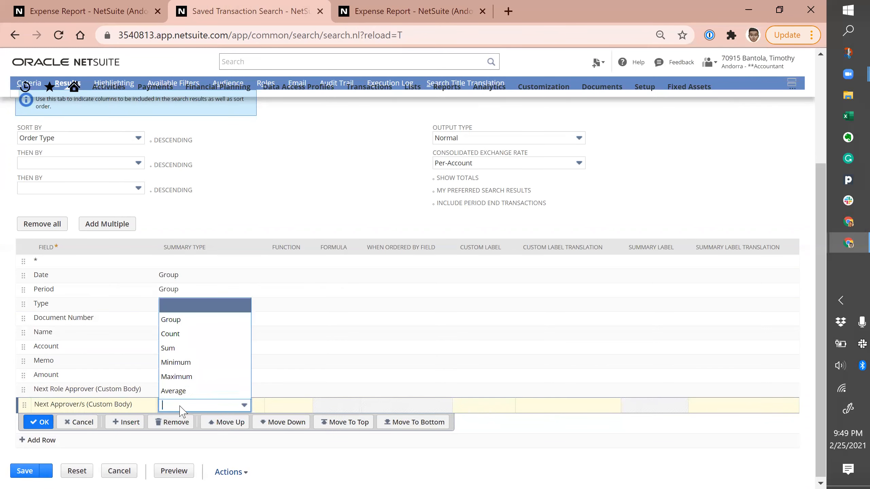
click(185, 319)
- Preview the grouped search, expand the 2019/12/10 expense report's document number into its lines, and view that expense report
scroll(122, 334, up, 5)
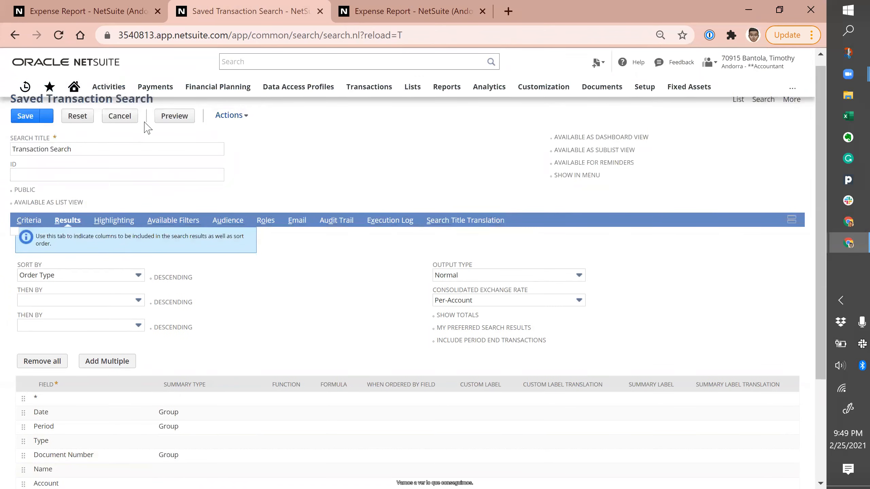
click(173, 117)
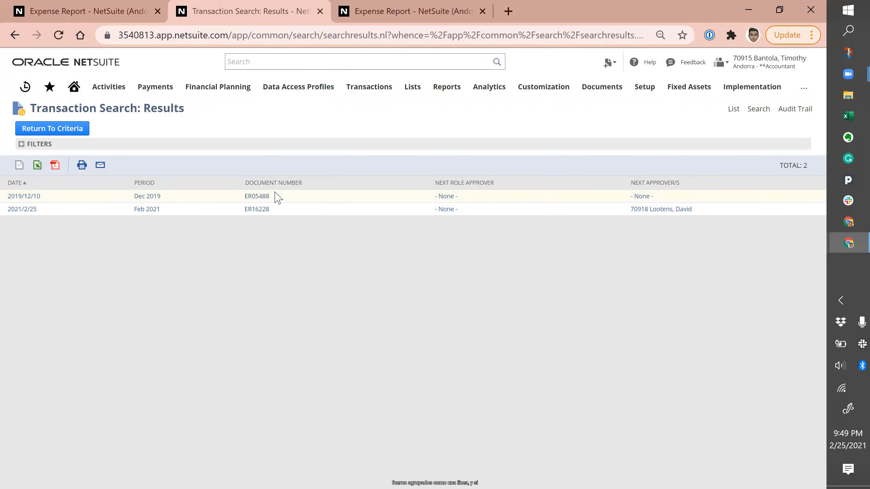
click(261, 199)
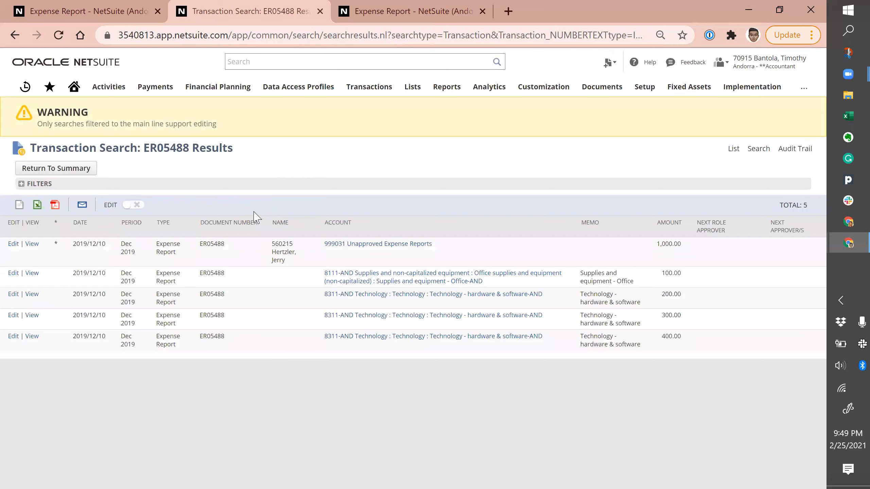
click(31, 277)
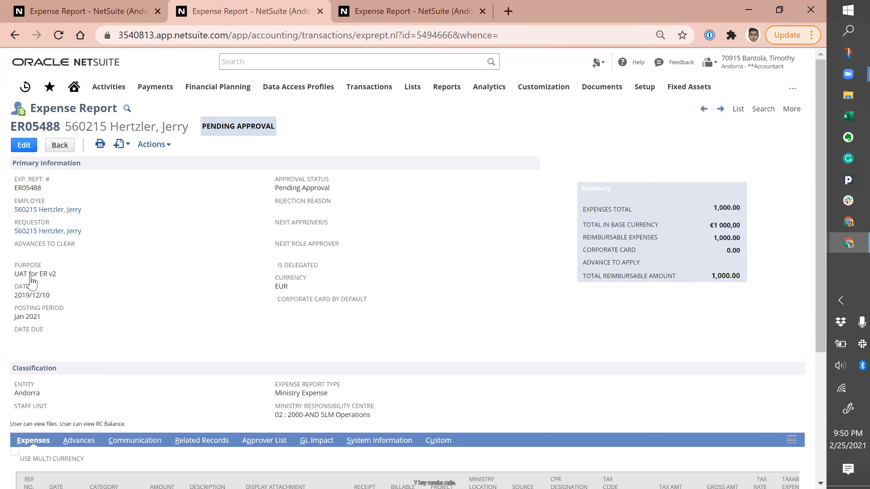
- Switch to the NetSuite reports and searches presentation in Google Slides and open slide 6, Saved Searches Use of "and" Logic
key(super+Tab)
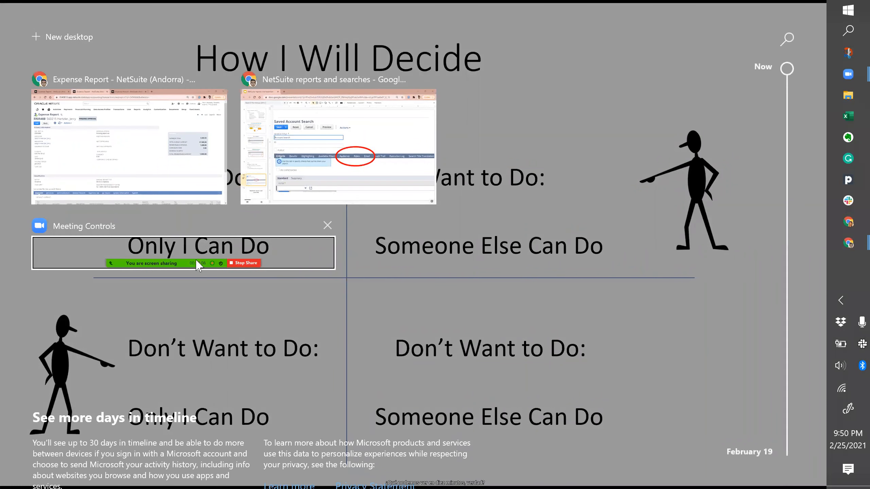
key(Escape)
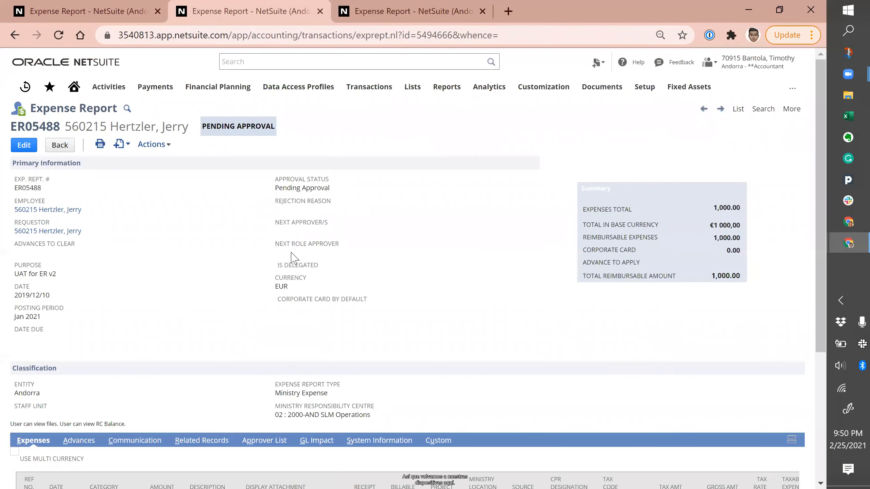
key(alt+Tab)
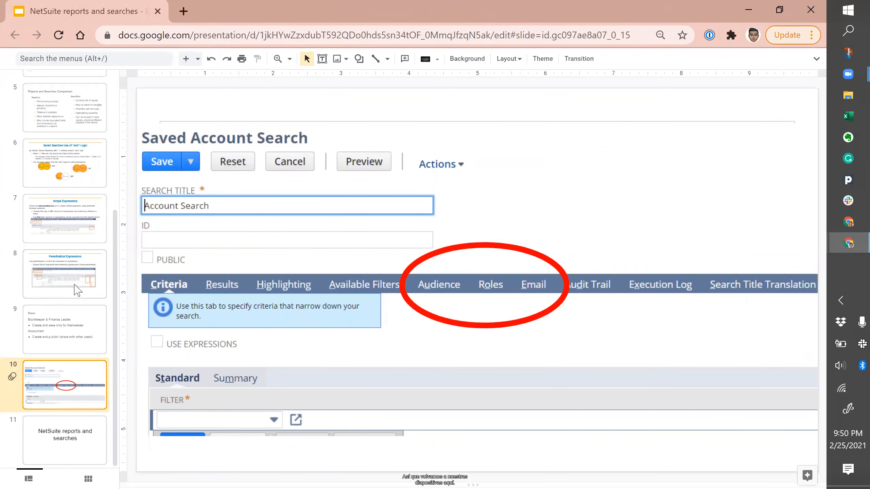
scroll(74, 240, up, 2)
click(61, 226)
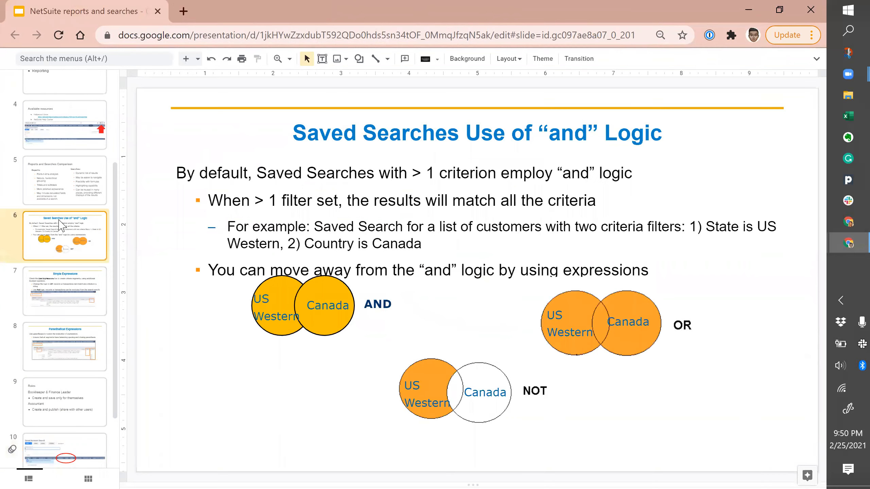